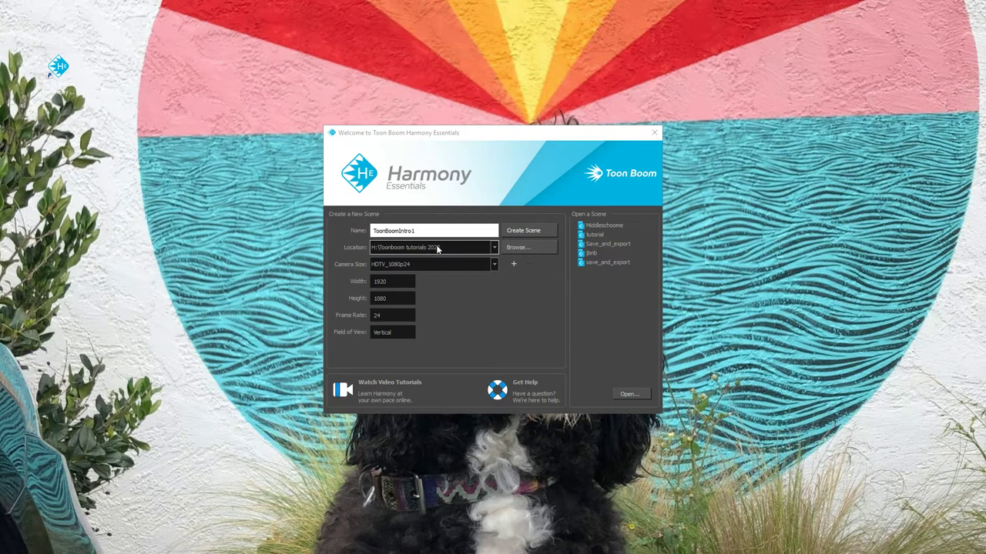
click(515, 254)
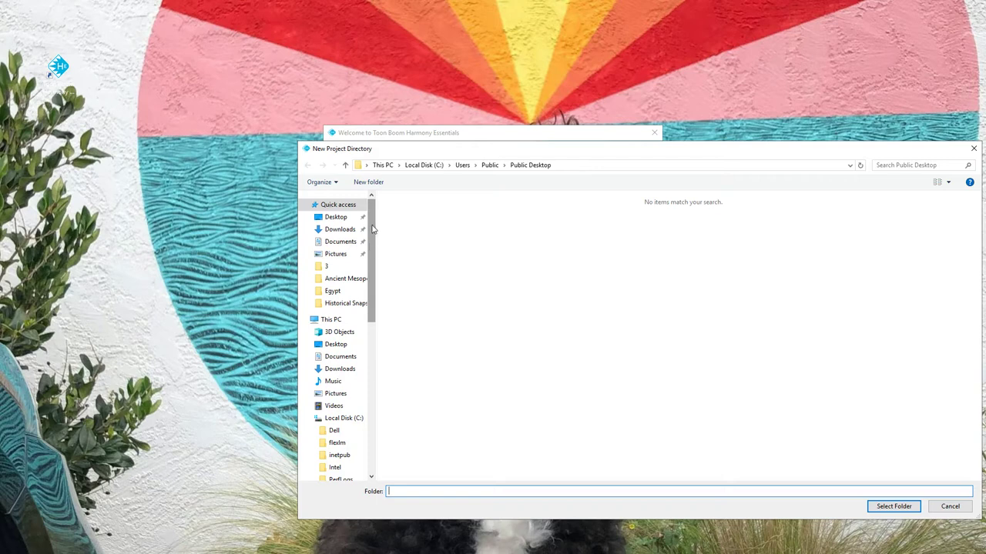
click(341, 320)
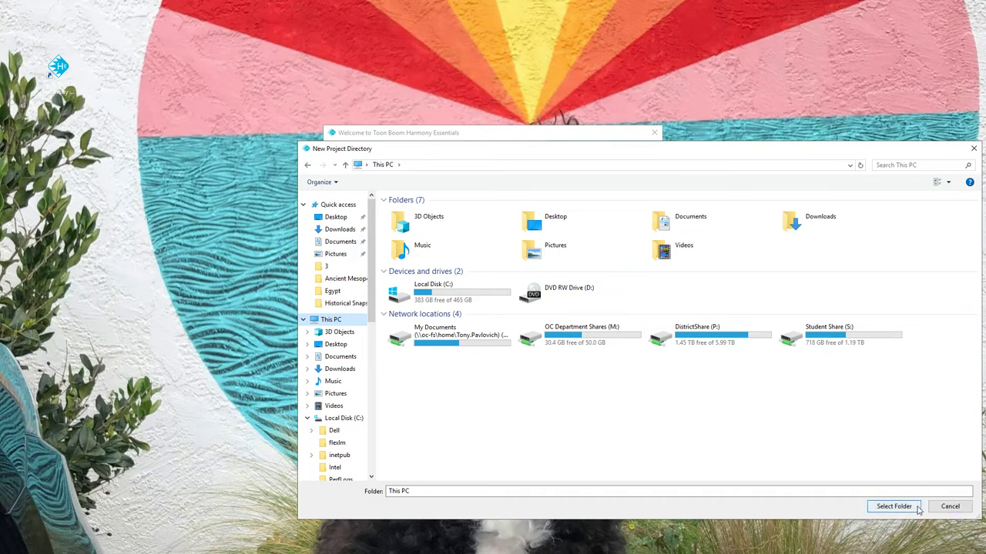
click(951, 508)
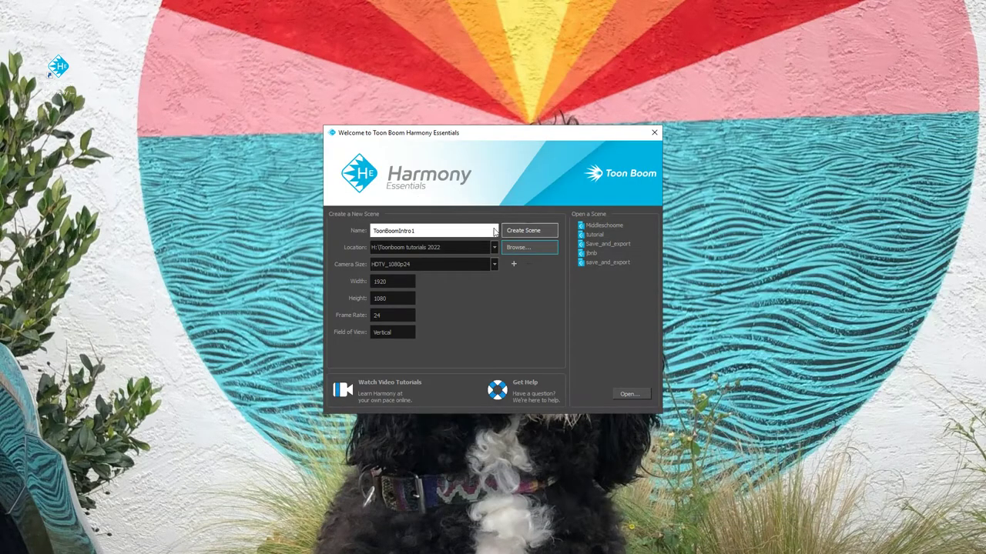
Create the new scene ToonBoomIntro1 with the HDTV_1080p24 camera size
click(536, 231)
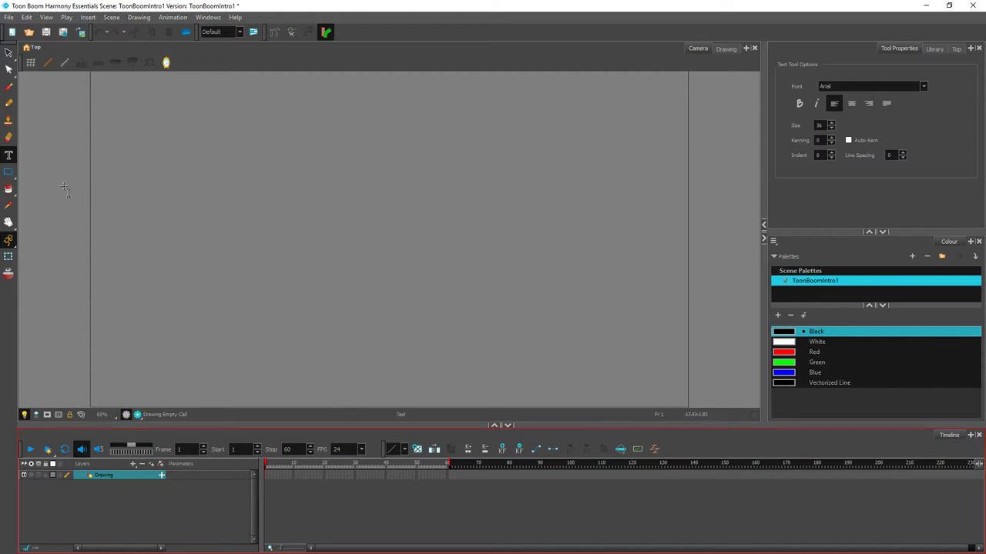
Set the eraser's maximum size to 75.6
click(9, 138)
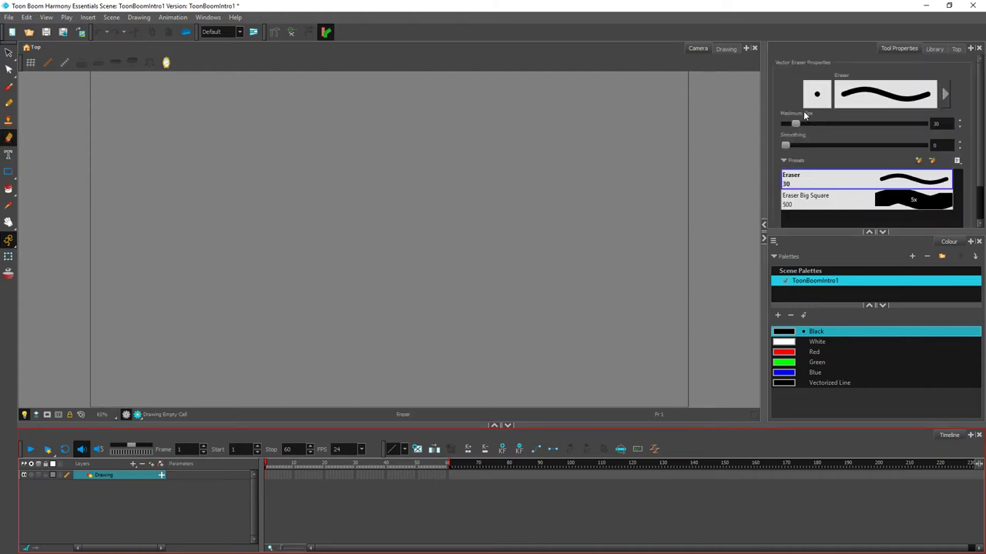
drag(797, 124, 819, 125)
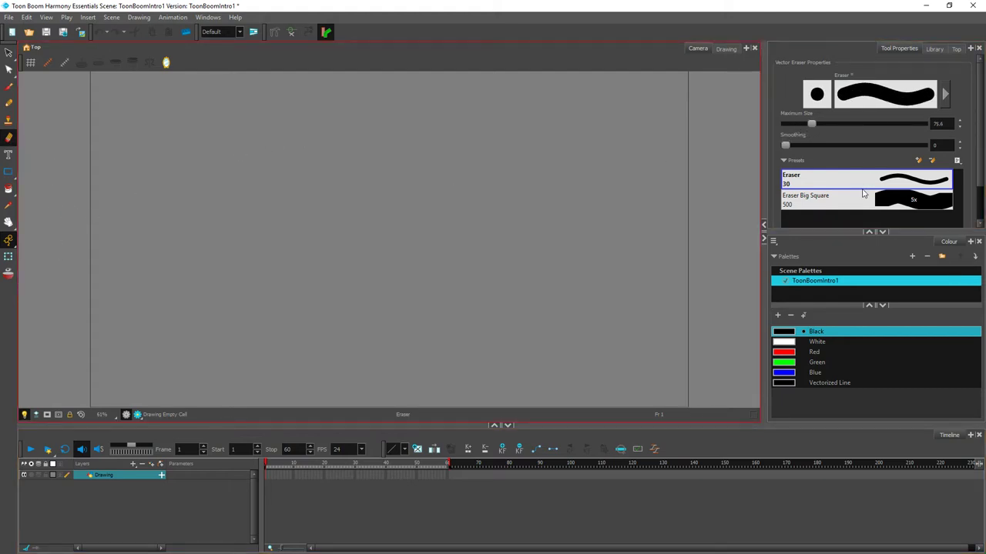
Set the pencil's maximum size to 164.4, draw a thick bent test stroke across the camera frame's edge, and undo it
click(9, 104)
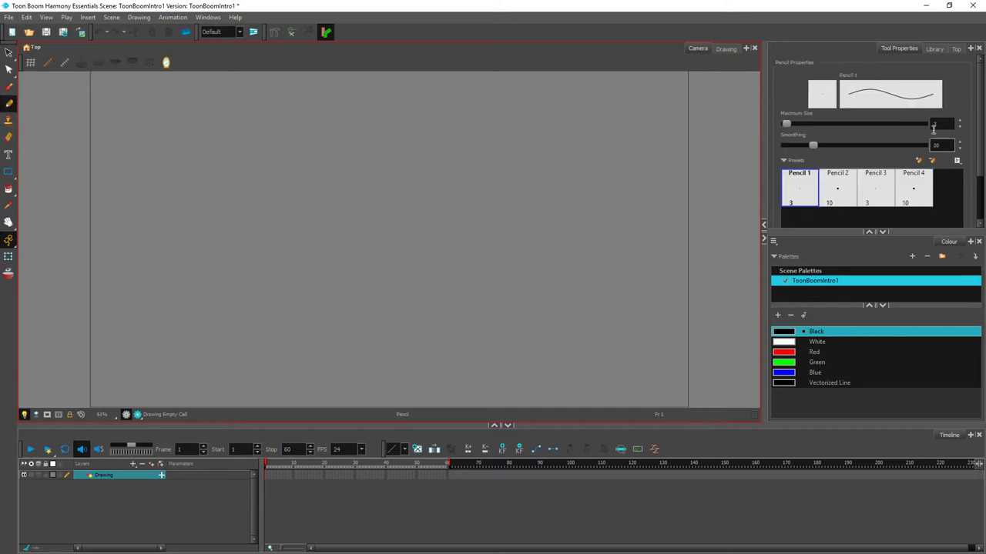
drag(786, 125, 842, 125)
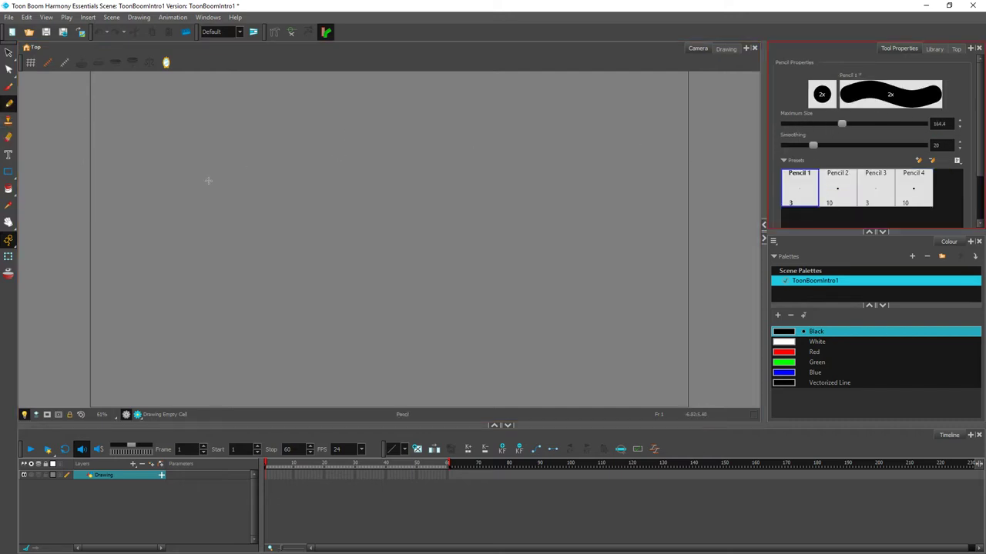
mouse_move(71, 219)
mouse_down()
mouse_move(85, 156)
mouse_move(170, 193)
mouse_move(262, 212)
mouse_up()
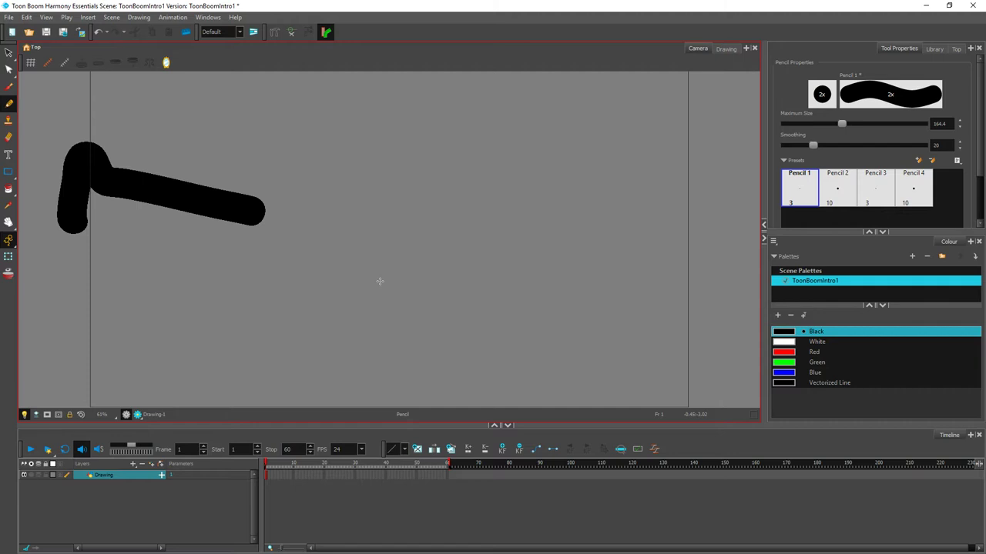
click(98, 32)
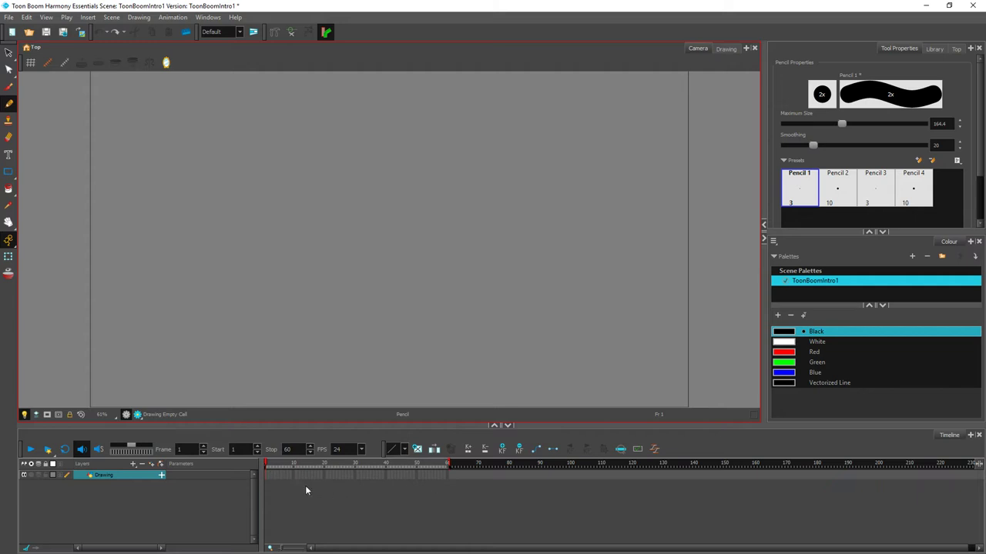
Step through several frames of the Drawing layer and return the playhead to frame 1
click(450, 465)
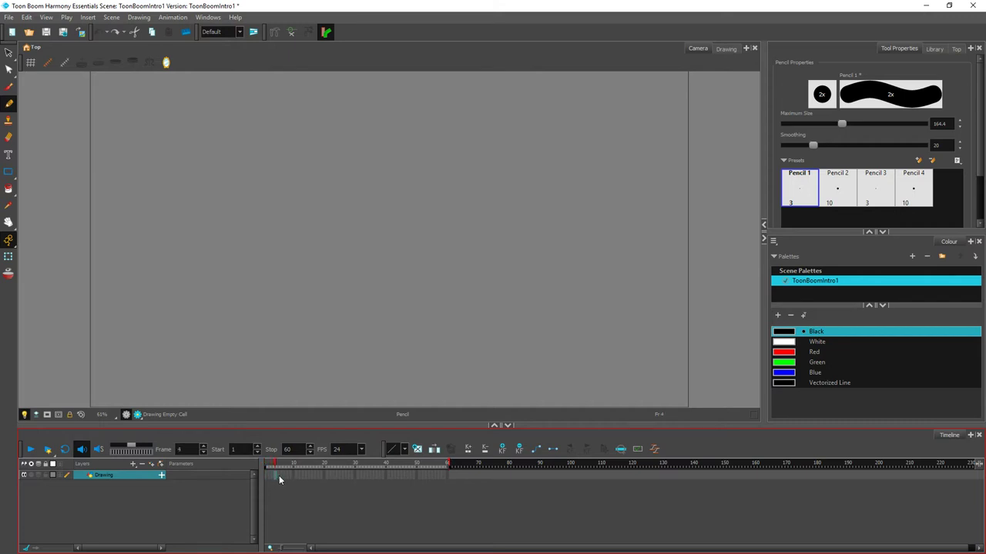
click(298, 477)
drag(299, 463, 266, 463)
Set the scene's frame rate preset to 12 FPS
click(120, 20)
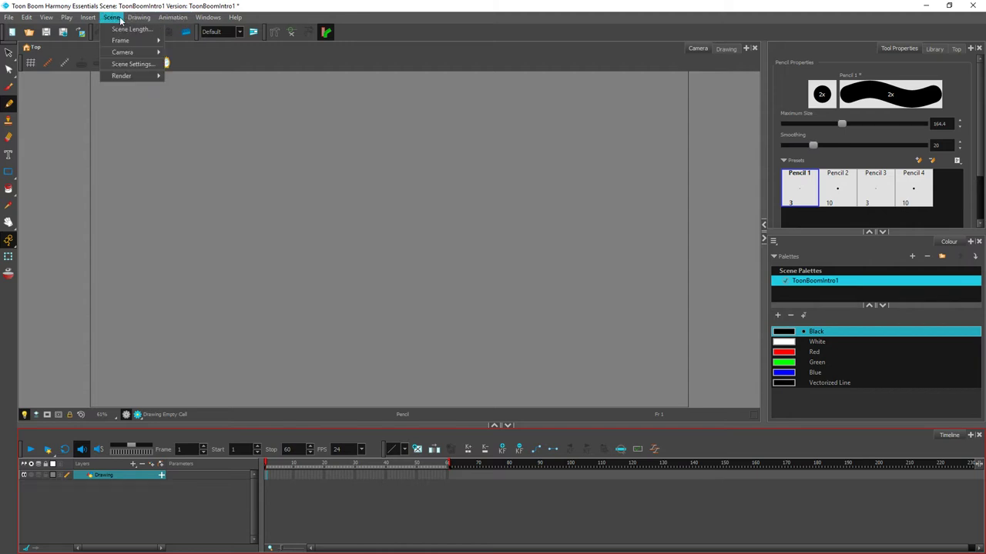
click(125, 64)
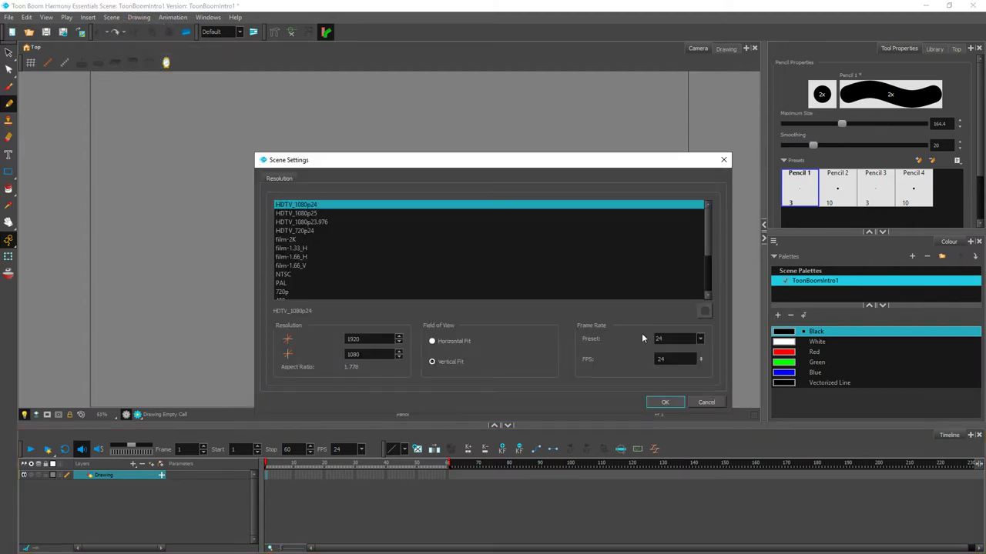
click(672, 339)
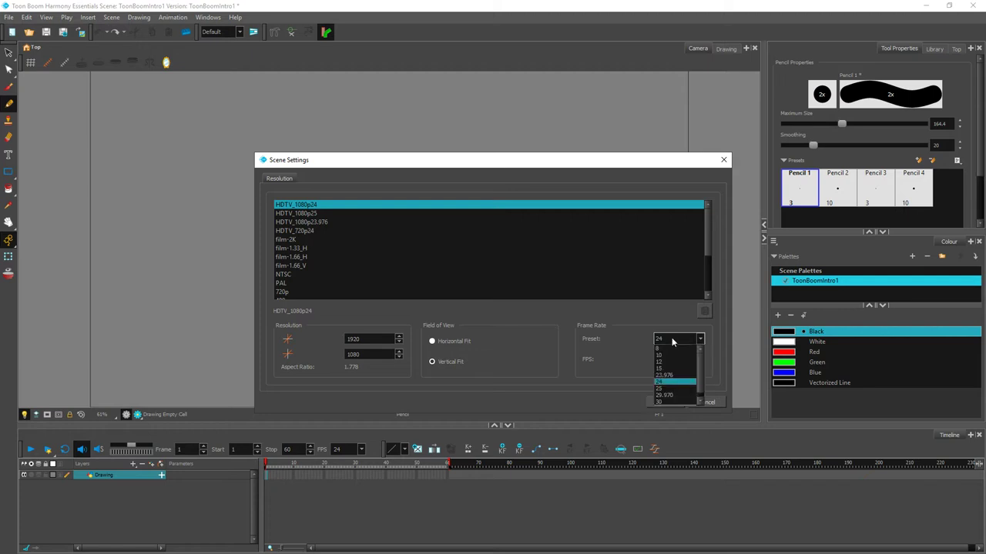
click(676, 369)
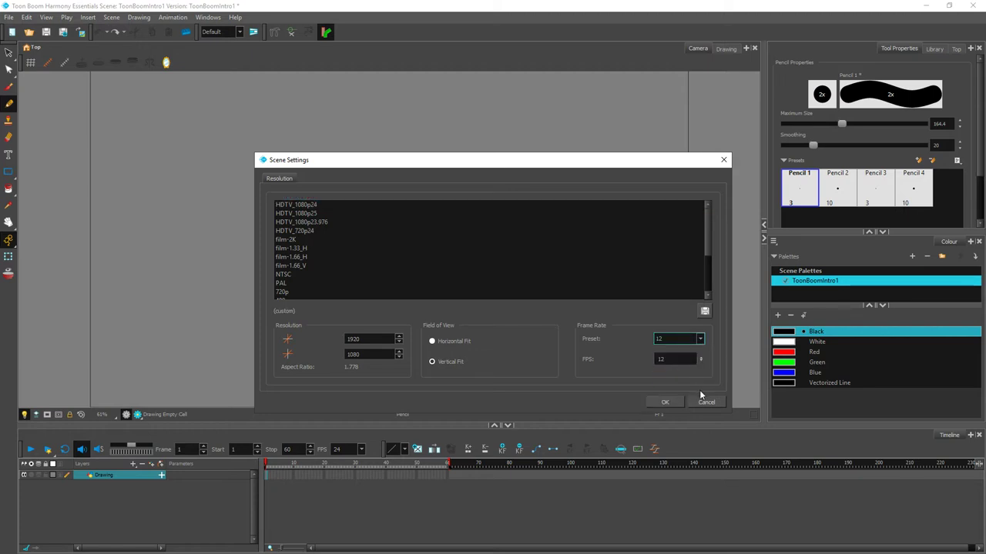
click(667, 402)
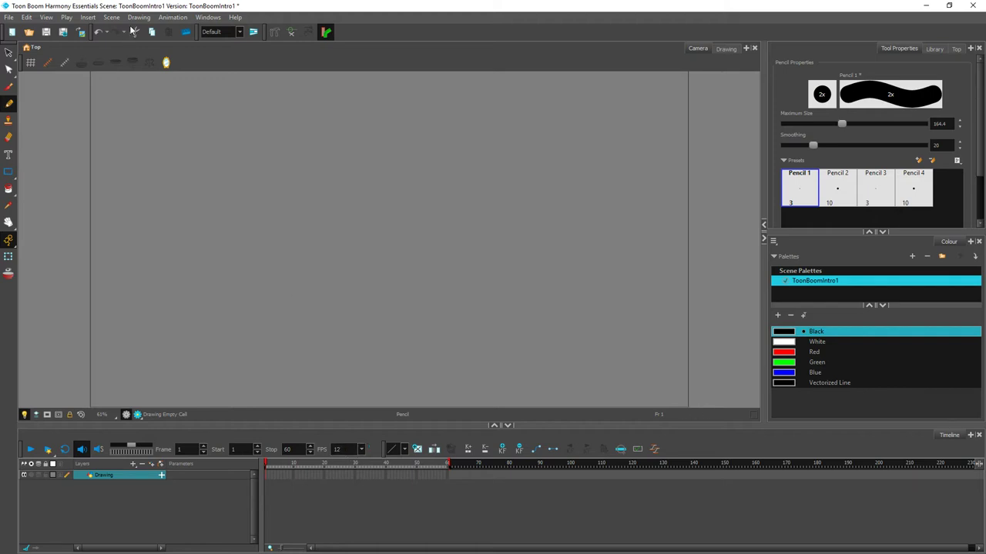
Reopen the scene settings to check the frame rate and accept them as they are
click(111, 17)
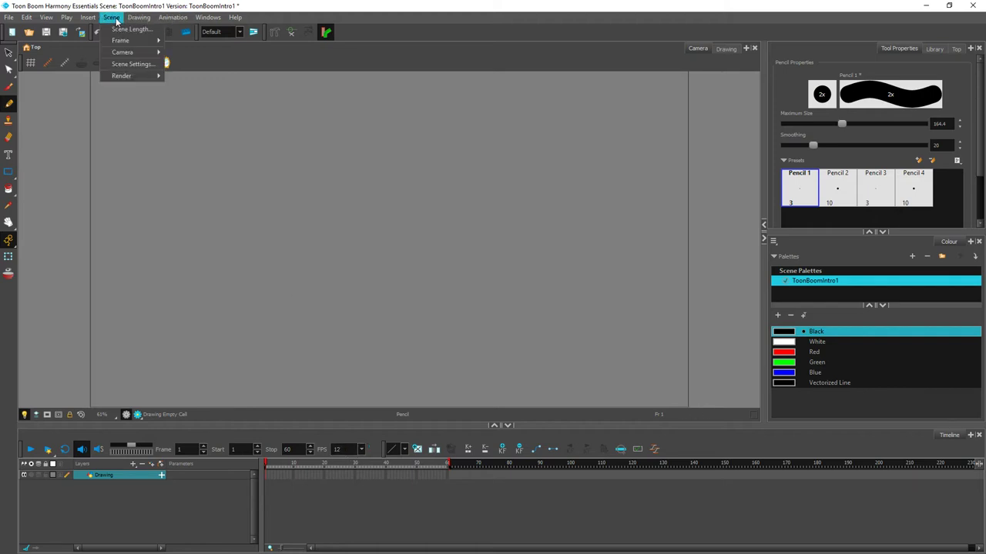
click(132, 64)
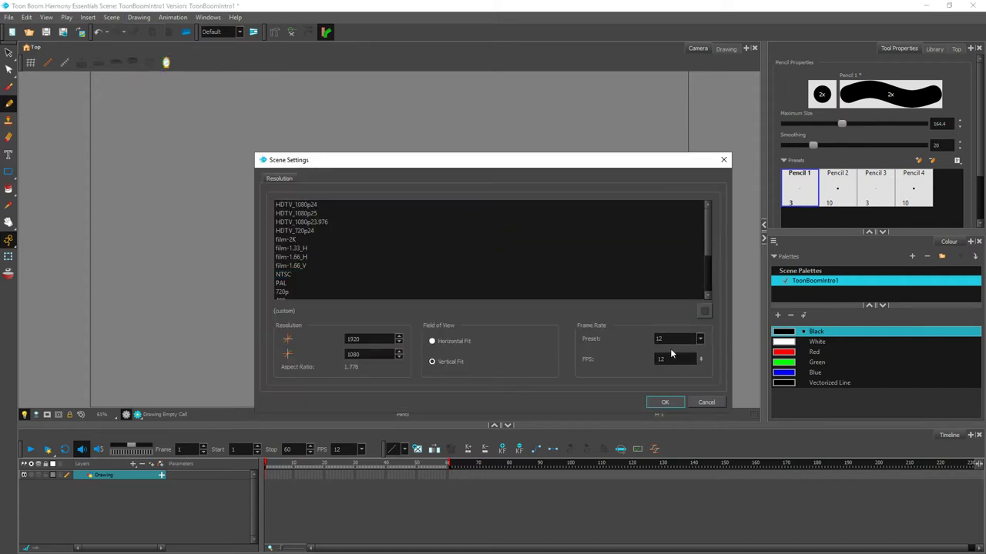
click(664, 401)
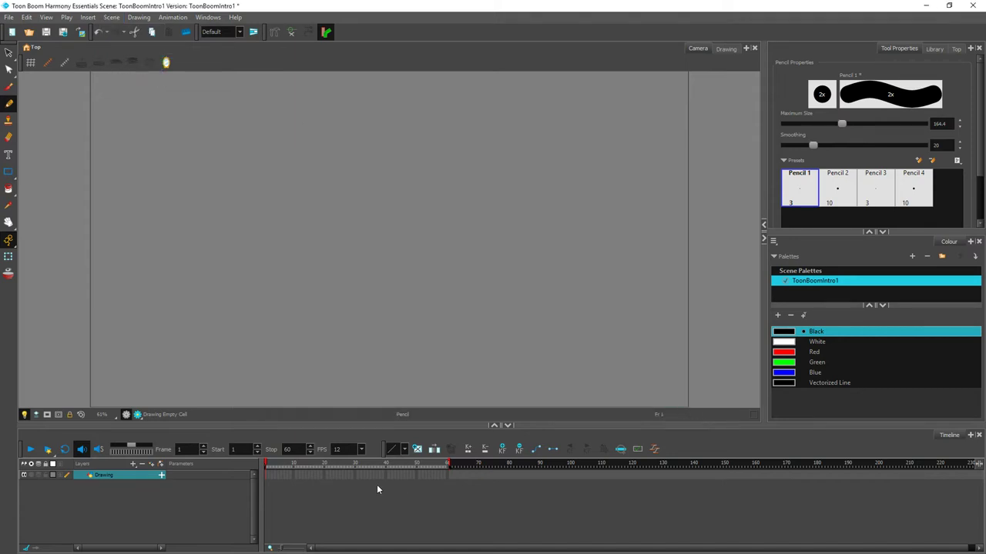
Close the Tool Properties and Library views, and restore the default workspace to bring them back
click(313, 475)
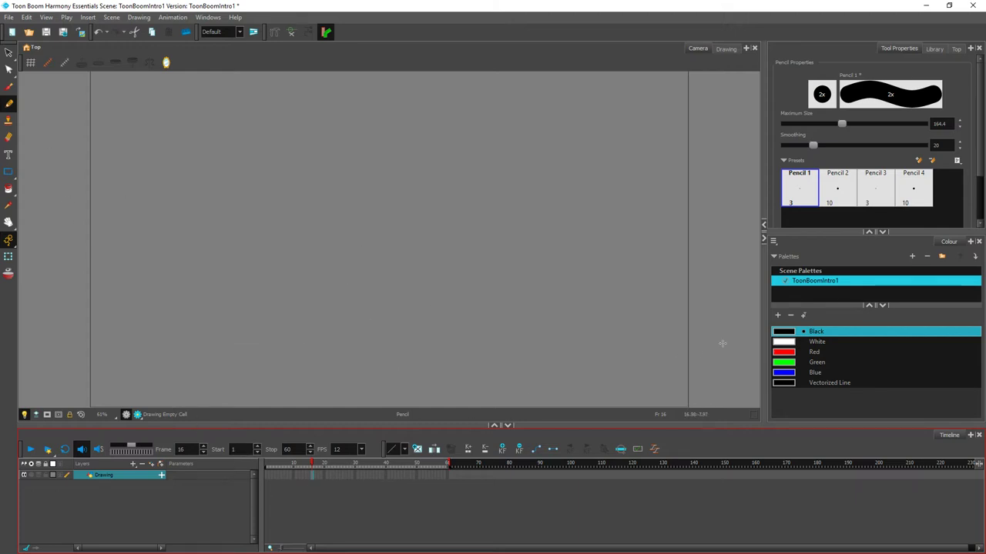
click(979, 48)
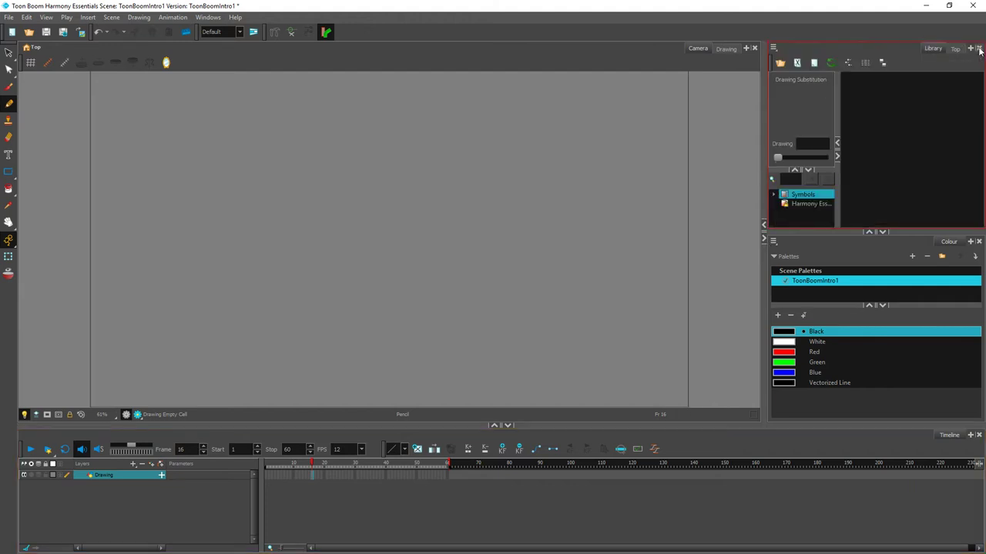
click(978, 49)
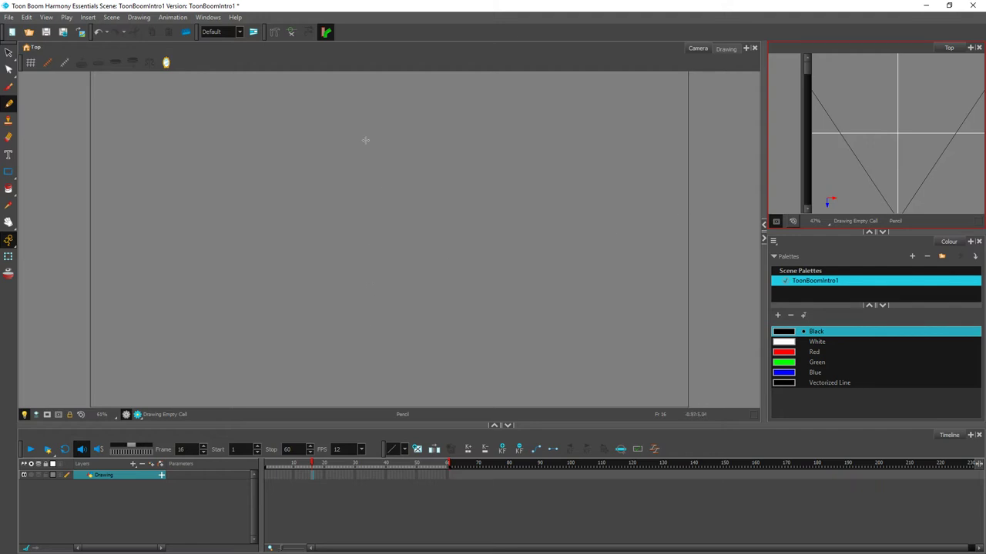
click(204, 18)
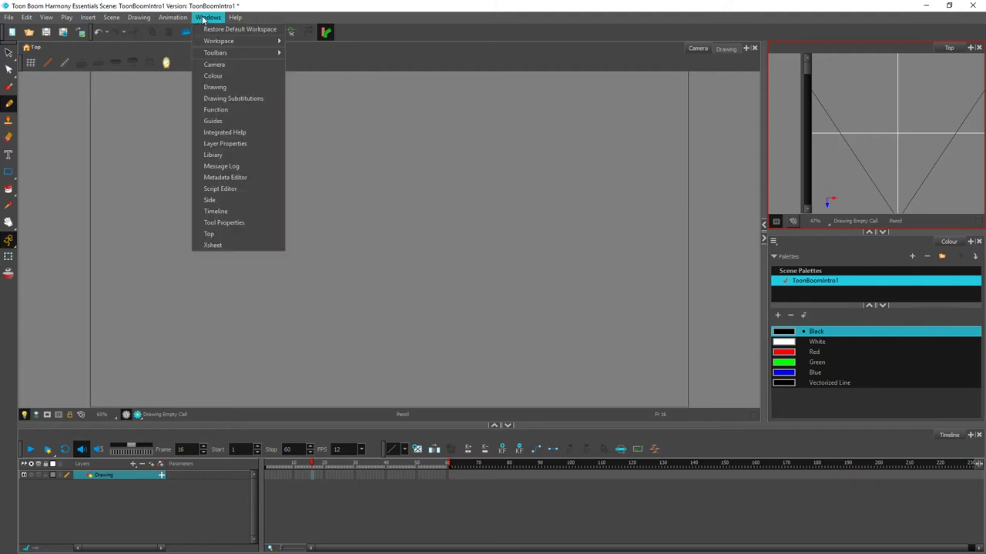
click(206, 29)
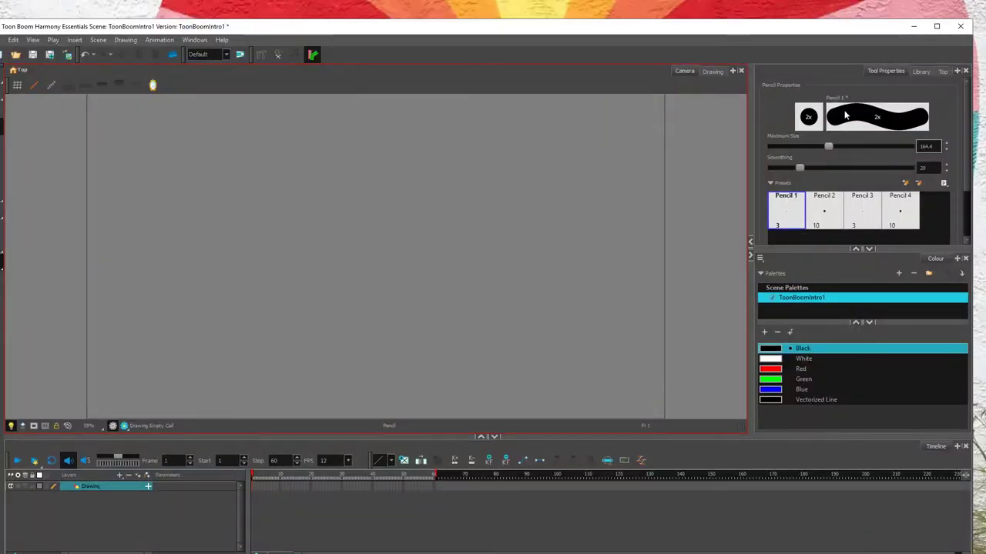
Reposition the application window on the desktop so its drawing tools and views are in sight
drag(638, 26, 617, 31)
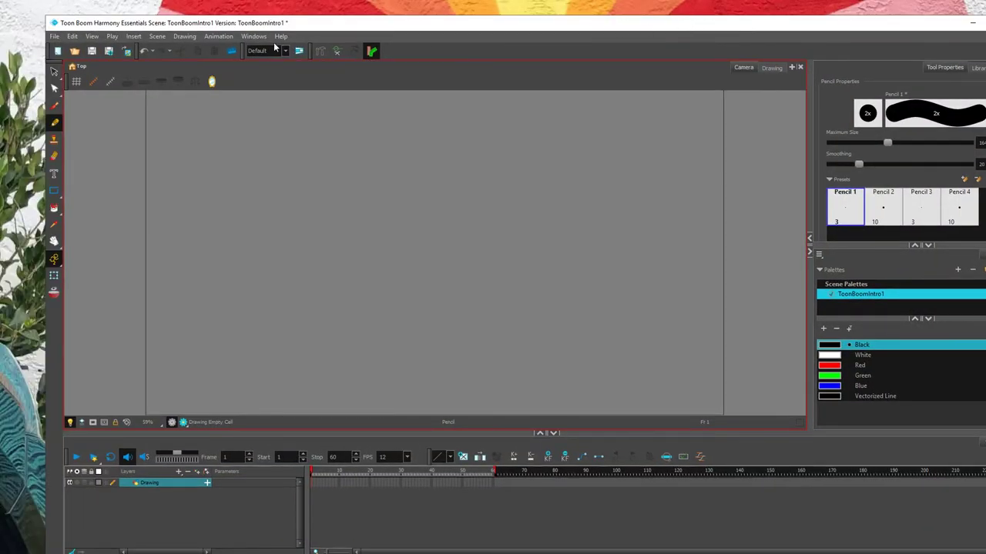
click(253, 36)
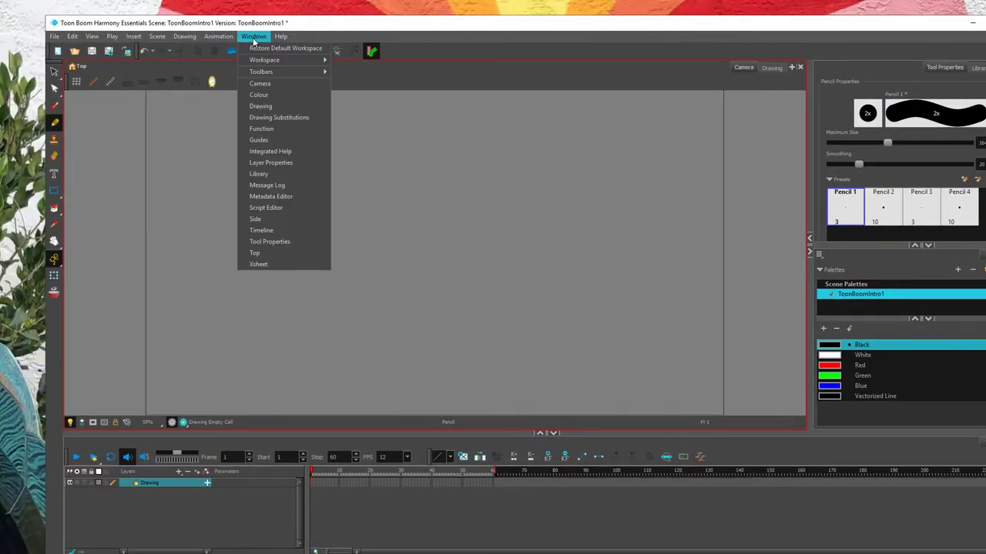
click(406, 26)
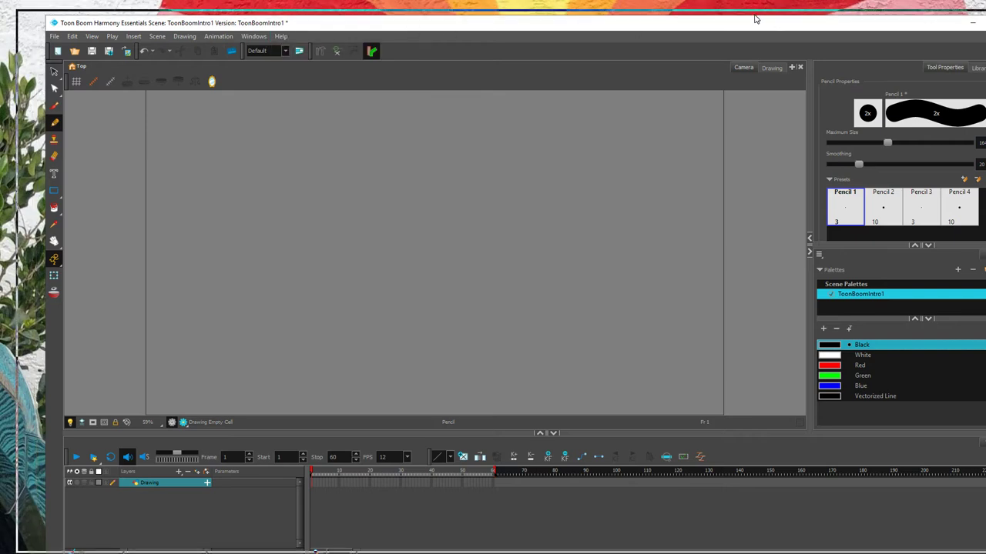
drag(784, 19, 757, 11)
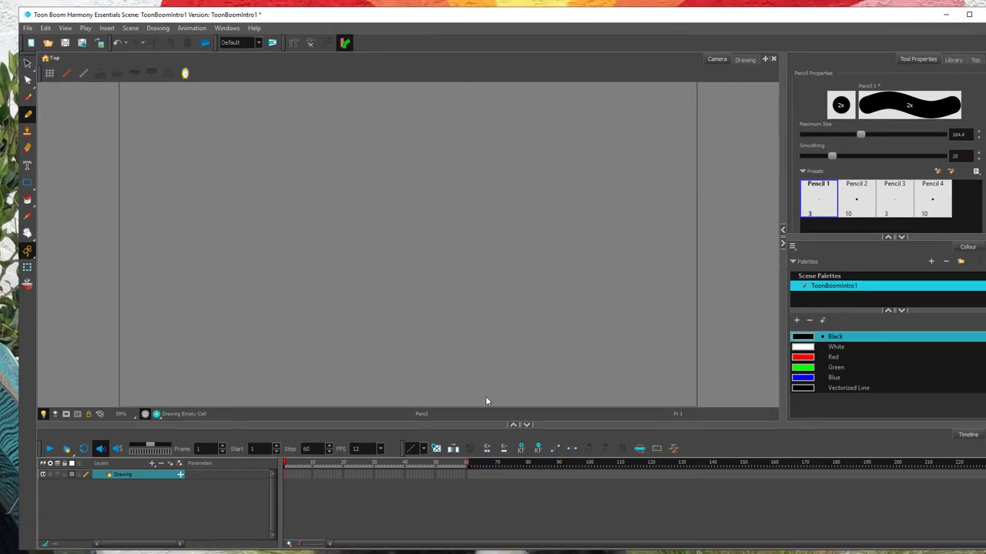
Set the brush's maximum size to 57.6 and try a high smoothing before lowering it to near minimum
click(27, 99)
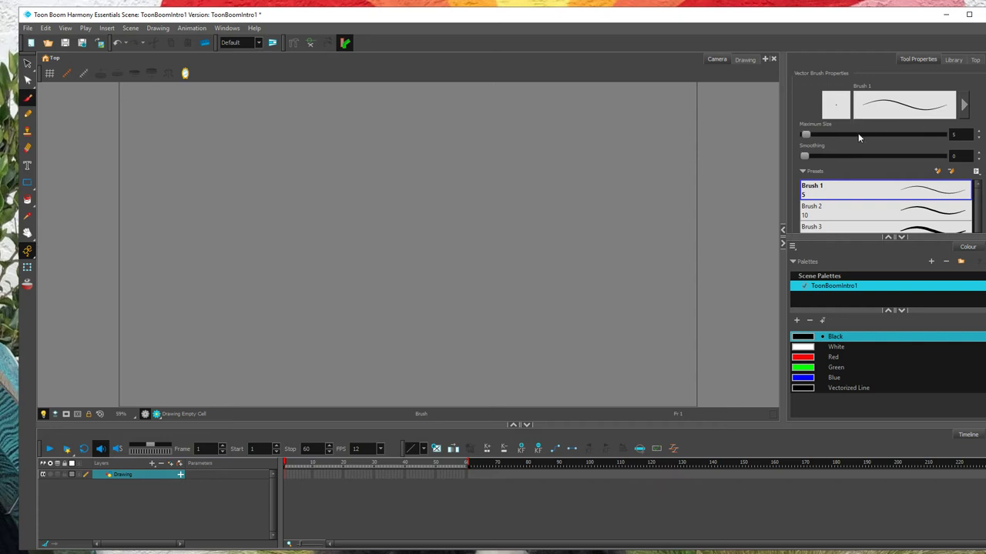
mouse_move(810, 133)
mouse_down()
mouse_move(831, 139)
mouse_move(821, 158)
mouse_up()
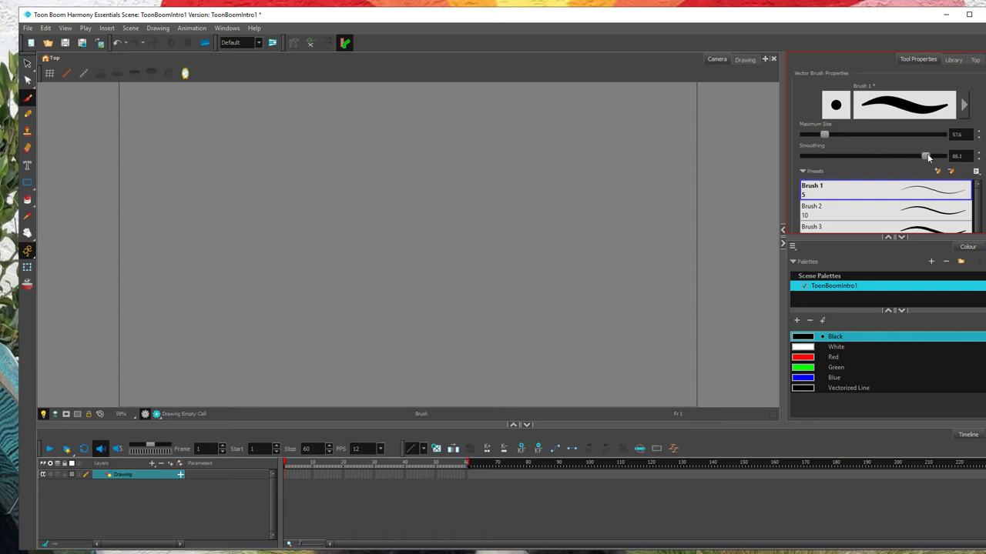
drag(926, 156, 807, 157)
Set the pencil's maximum size to 71.2, draw a rounded closed loop inside the camera frame, and undo the loop
click(27, 114)
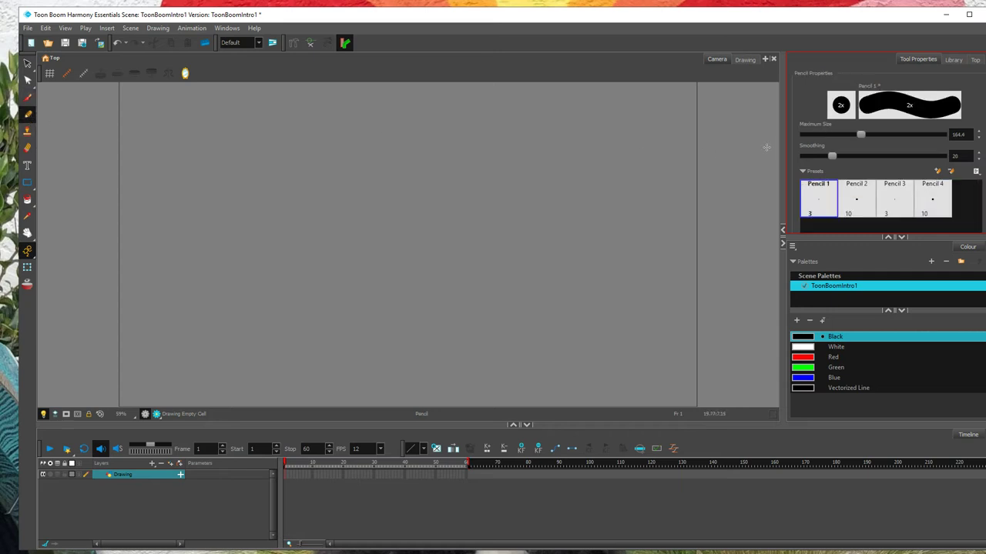
drag(859, 139, 829, 137)
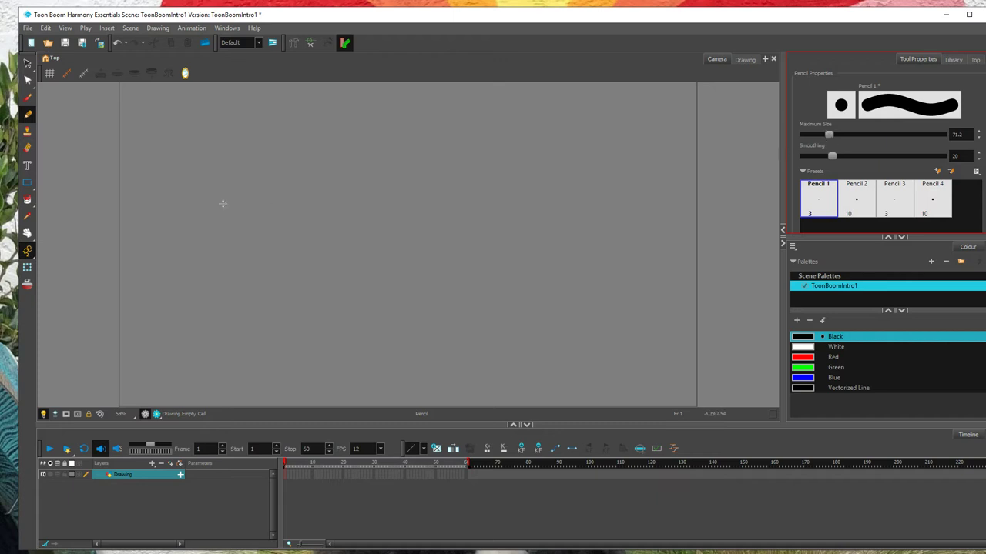
mouse_move(403, 159)
mouse_down()
mouse_move(328, 164)
mouse_move(273, 255)
mouse_move(415, 304)
mouse_move(458, 180)
mouse_move(433, 158)
mouse_move(396, 161)
mouse_up()
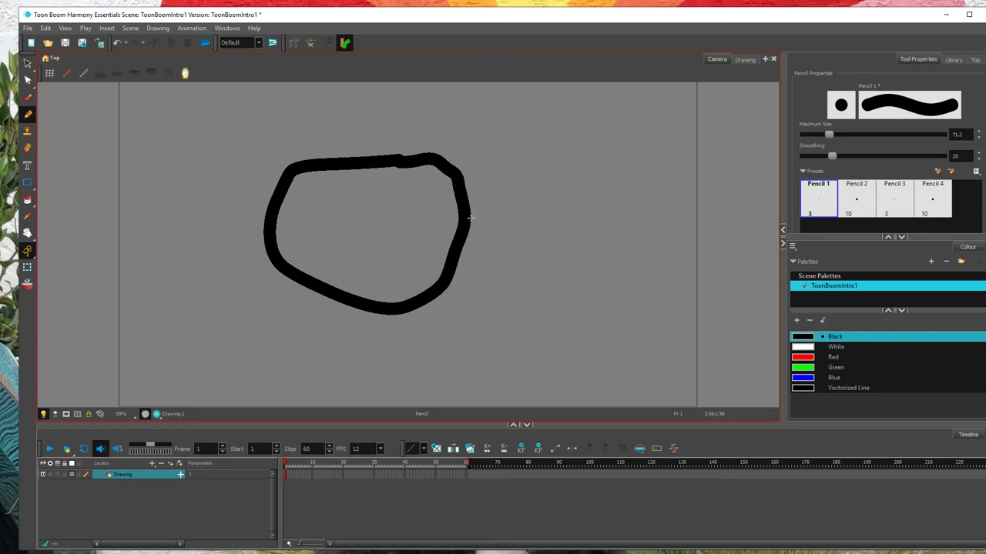
click(117, 42)
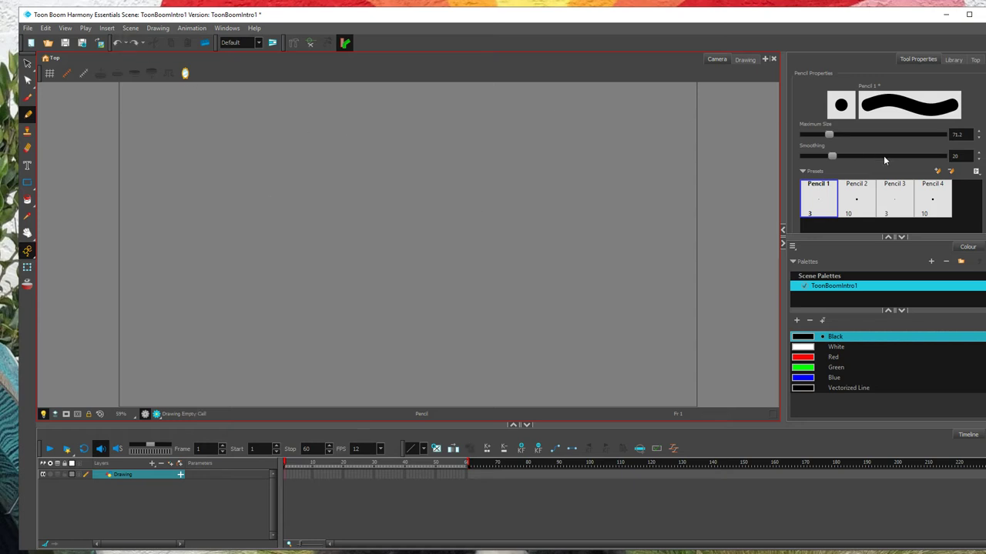
Set the pencil's smoothing to 100
drag(832, 157, 942, 156)
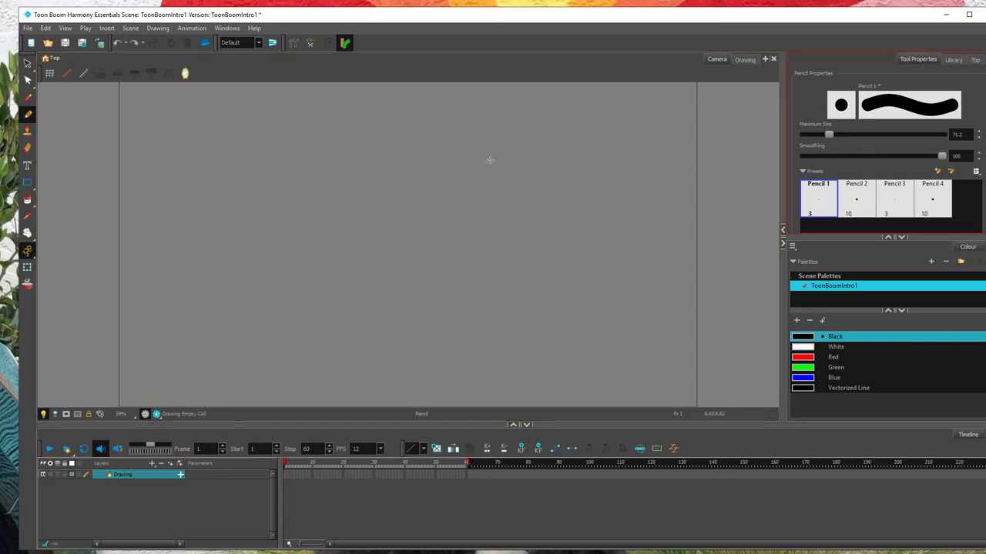
Draw a thick closed circle near the middle of the camera frame with the pencil
mouse_move(416, 150)
mouse_down()
mouse_move(346, 178)
mouse_move(340, 221)
mouse_move(385, 284)
mouse_move(493, 287)
mouse_move(502, 241)
mouse_move(484, 180)
mouse_move(428, 144)
mouse_move(415, 144)
mouse_move(402, 206)
mouse_move(419, 263)
mouse_move(489, 263)
mouse_move(507, 224)
mouse_move(494, 187)
mouse_move(450, 161)
mouse_up()
key(ctrl+z)
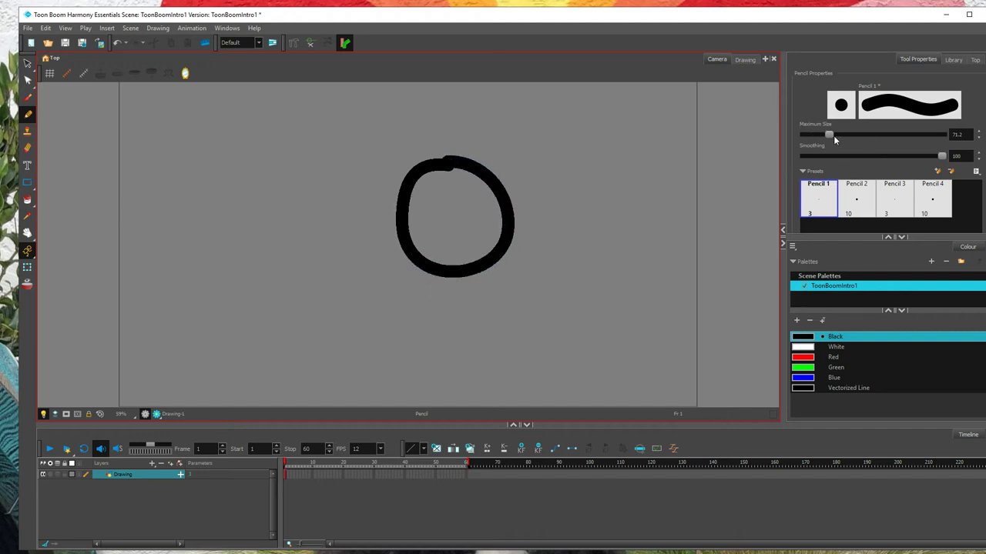
Compare frame 1 of the Drawing layer with frames 11, 2 and 4 in the timeline, ending on frame 1
click(314, 475)
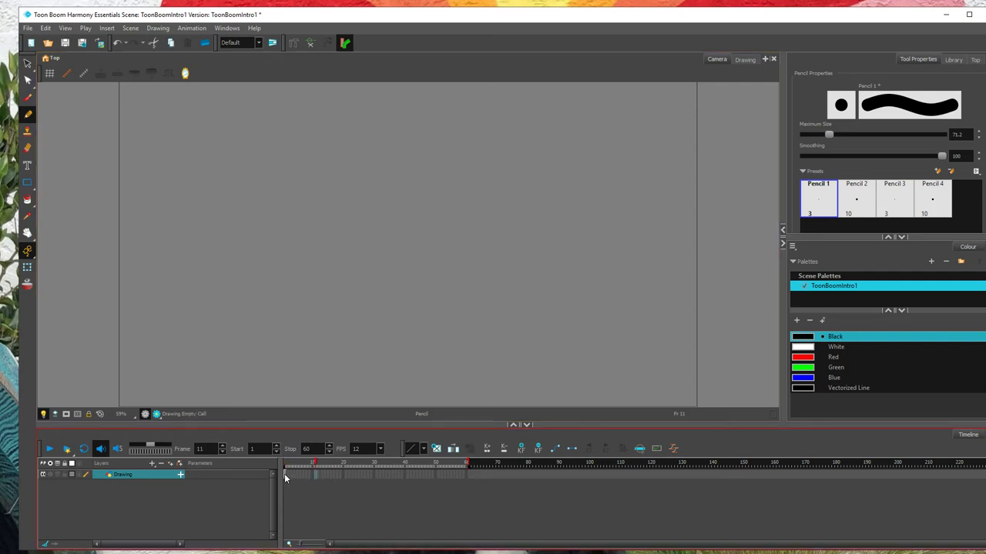
click(285, 474)
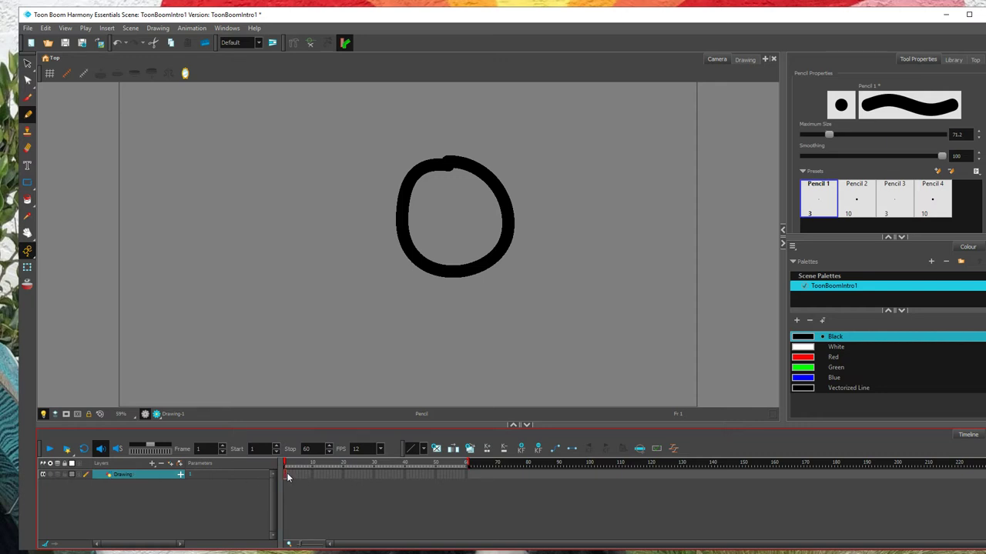
click(288, 473)
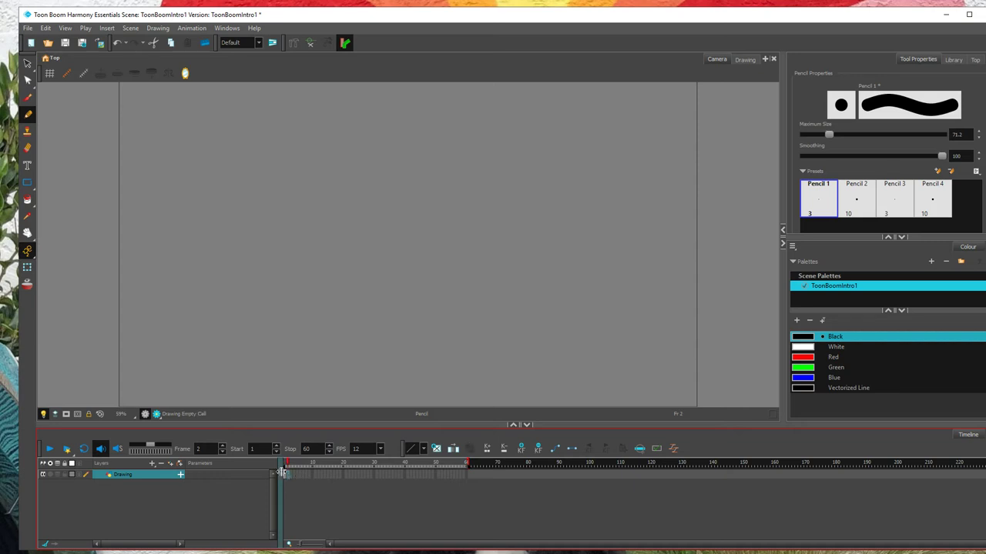
click(285, 474)
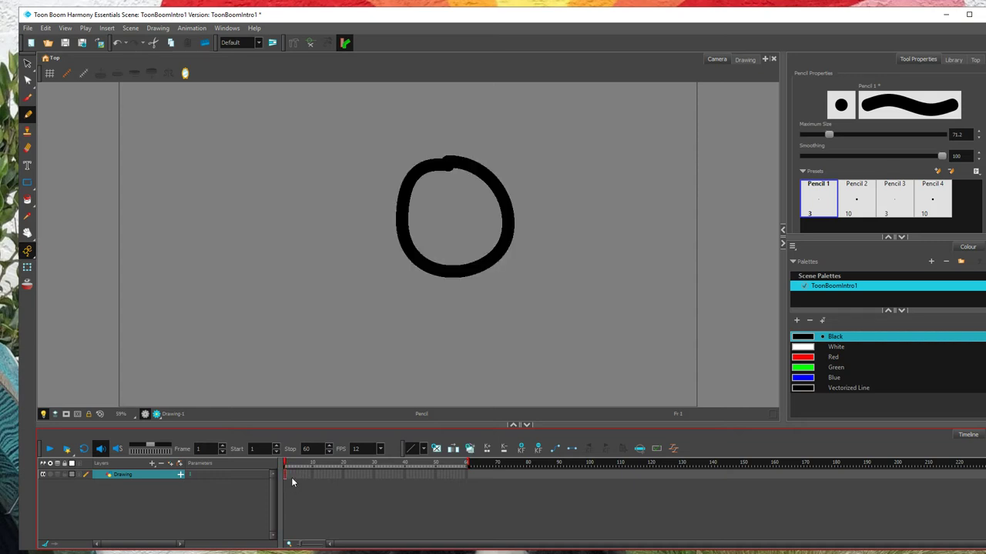
click(294, 475)
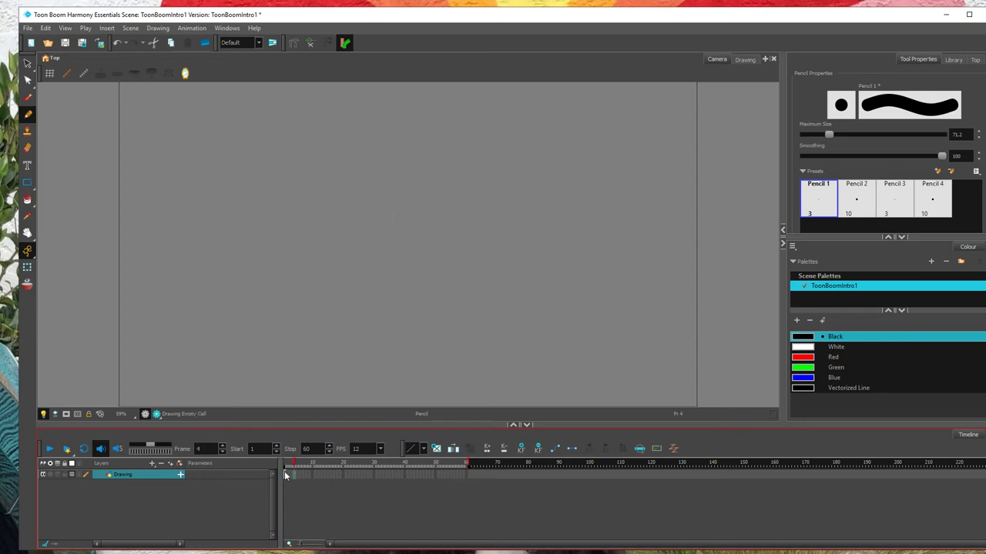
click(284, 471)
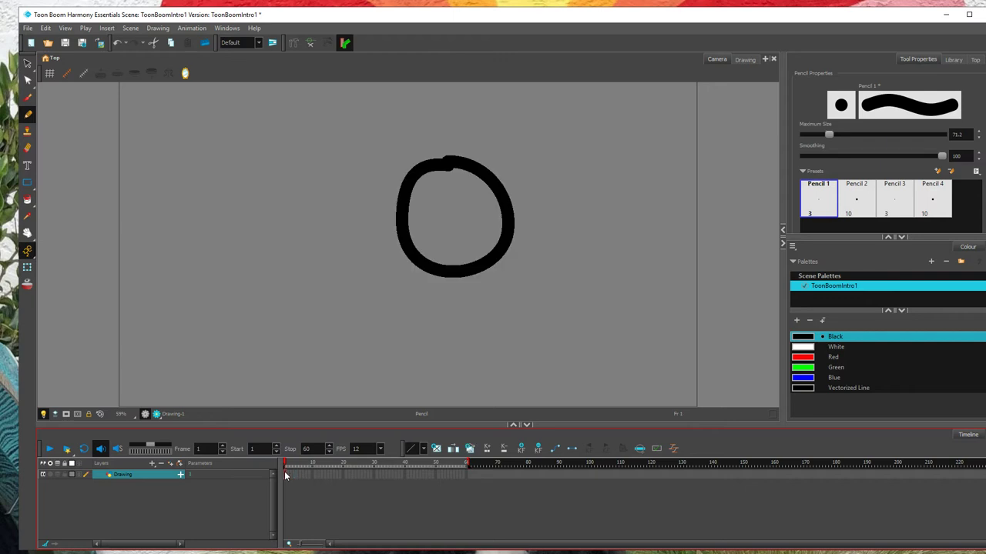
Cut gaps through the circle's outline with the Eraser, crossing both sides and the lower edge
click(28, 150)
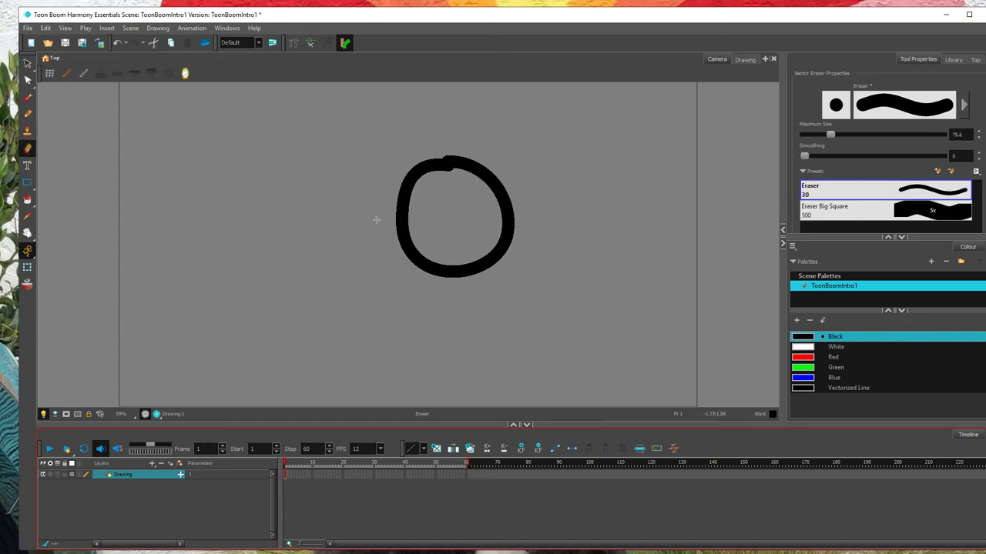
drag(376, 219, 463, 205)
mouse_move(462, 282)
mouse_down()
mouse_move(489, 220)
mouse_move(521, 198)
mouse_move(499, 260)
mouse_up()
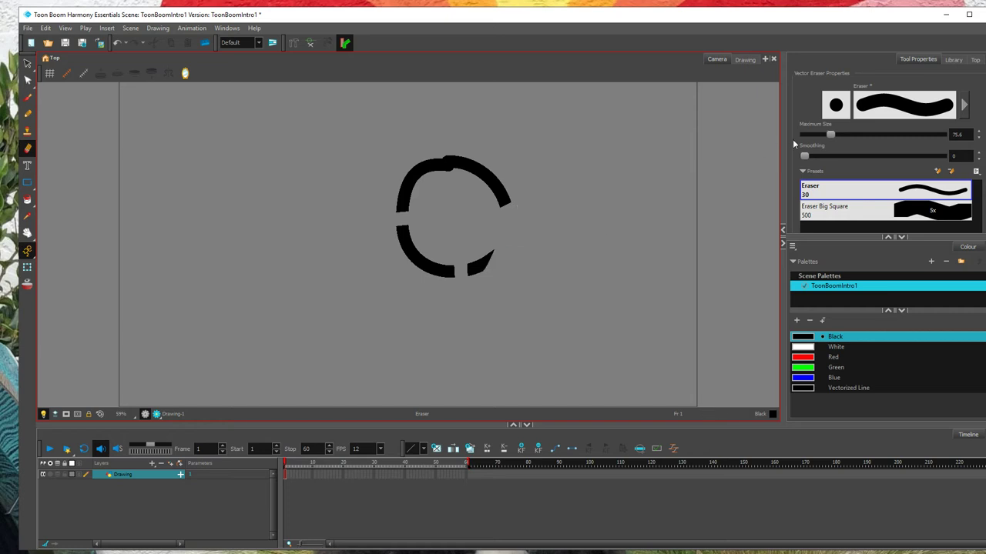
Set the eraser's maximum size to 403.2 and erase the rest of the circle
drag(826, 135, 908, 135)
mouse_move(500, 176)
mouse_down()
mouse_move(426, 165)
mouse_move(398, 198)
mouse_move(484, 236)
mouse_up()
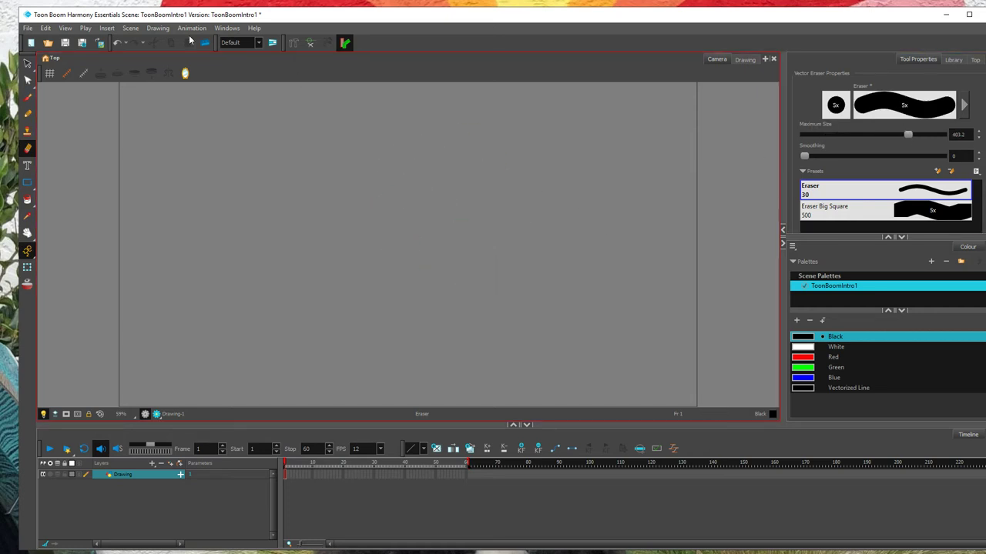
Undo all the eraser strokes made on the circle
click(117, 44)
click(117, 44)
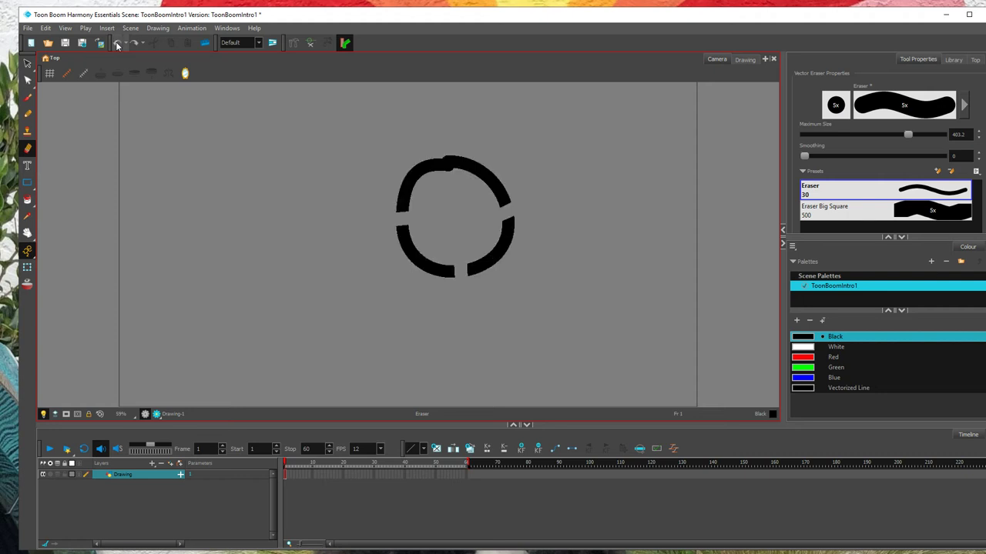
click(117, 44)
click(117, 44)
click(118, 44)
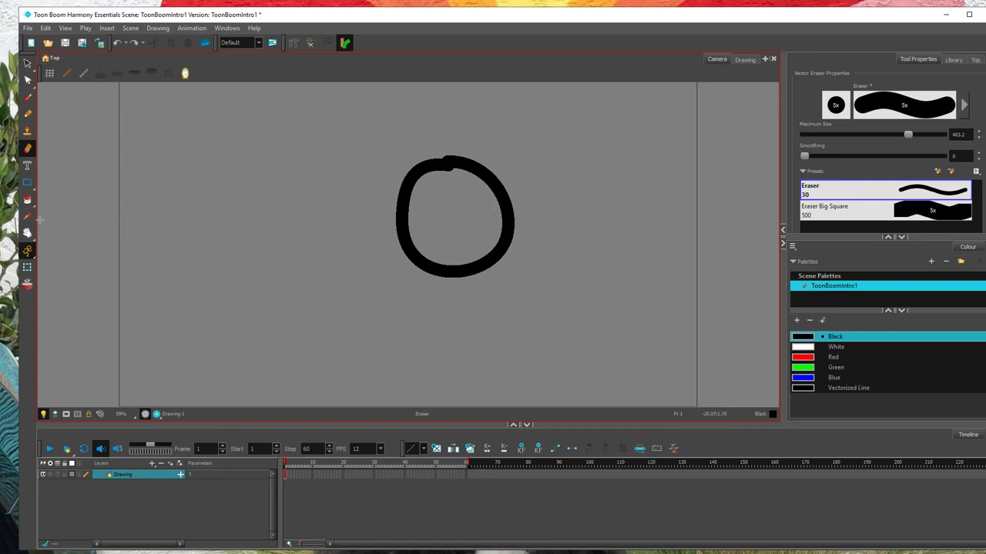
Fill the inside of the circle with the Red palette colour using the Paint tool
click(27, 200)
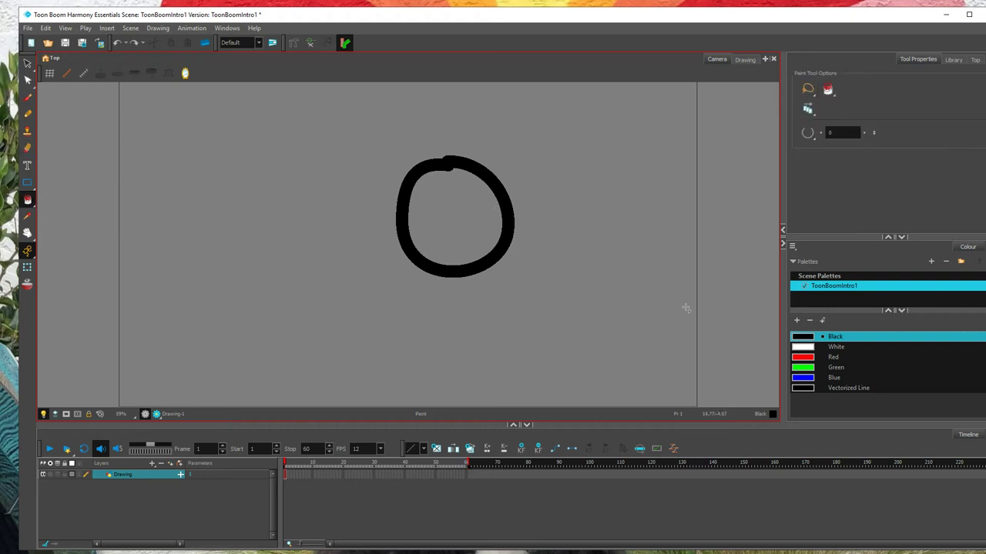
click(807, 358)
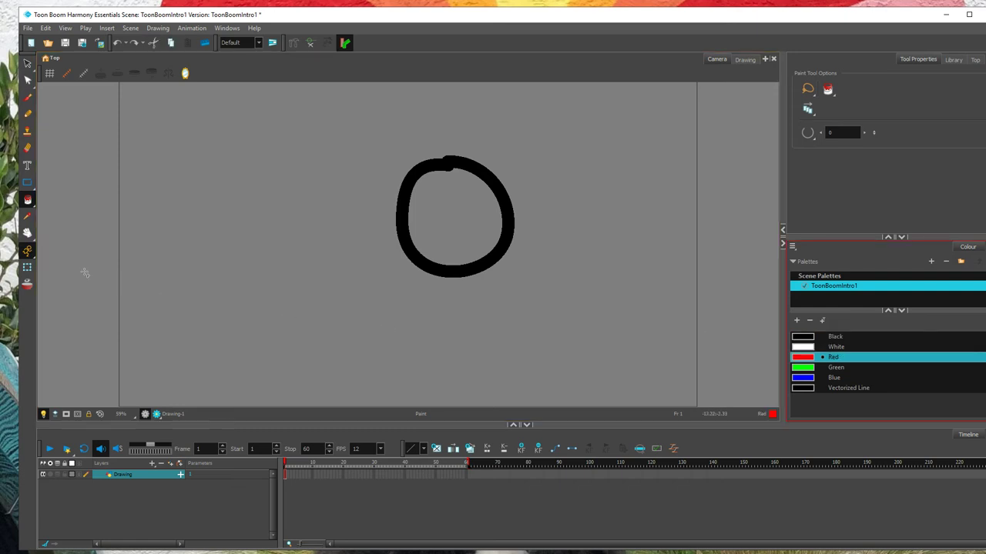
click(420, 206)
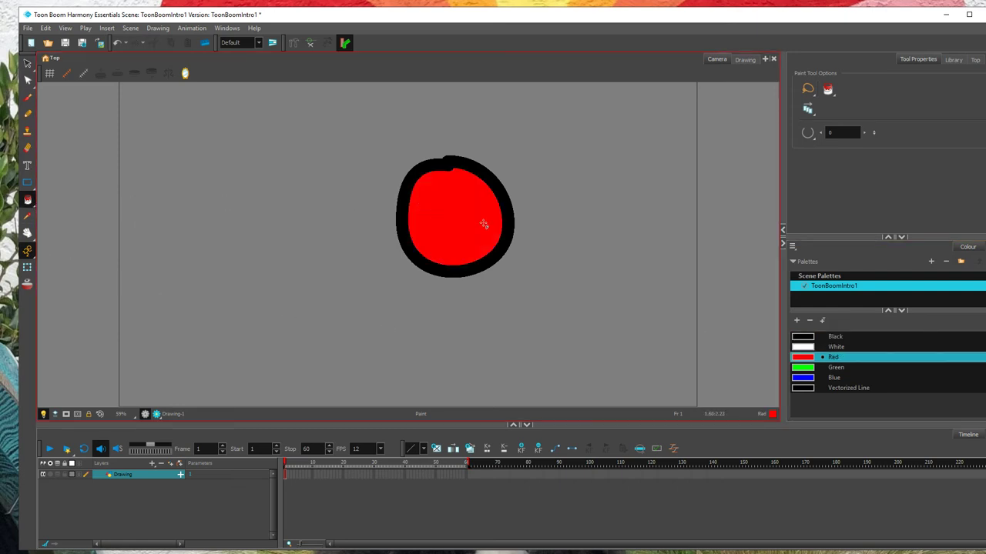
Add a new colour to the ToonBoomIntro1 palette and set it to purple, RGB 108, 8, 233
click(797, 321)
click(810, 398)
double_click(812, 400)
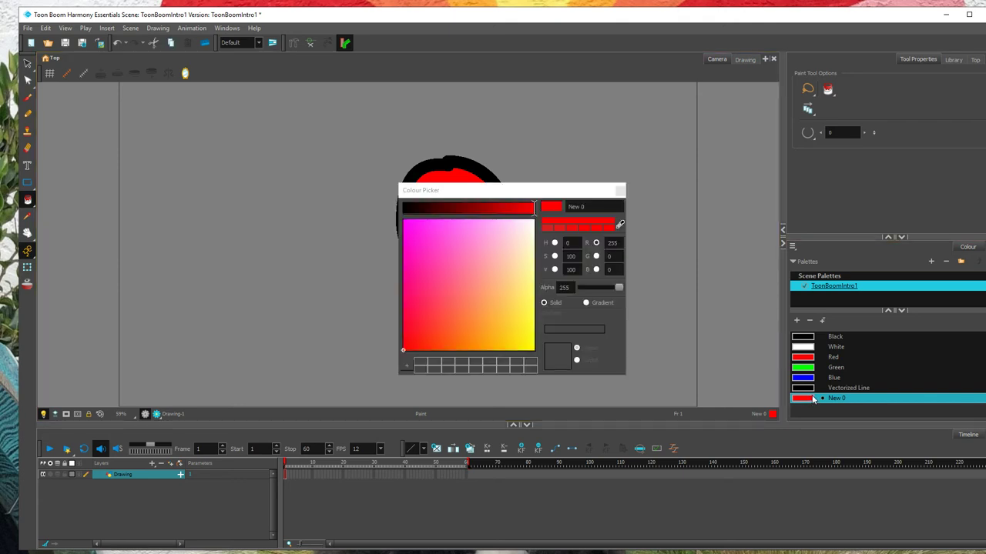
click(411, 236)
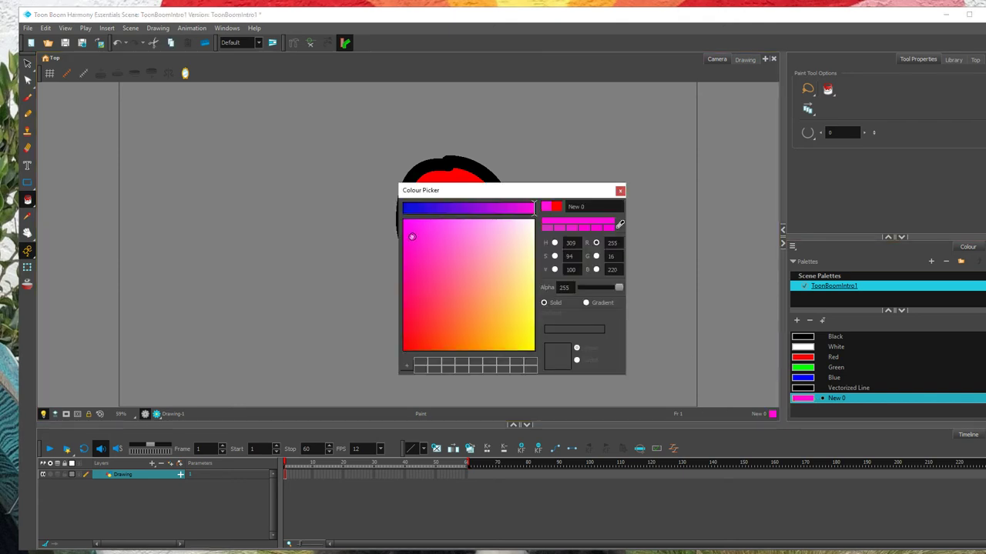
click(416, 208)
click(520, 330)
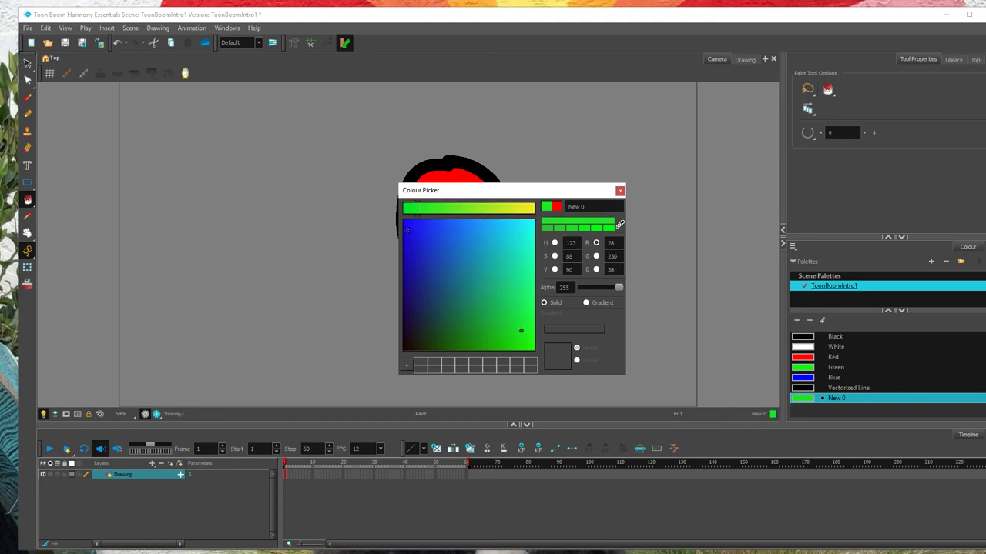
click(407, 231)
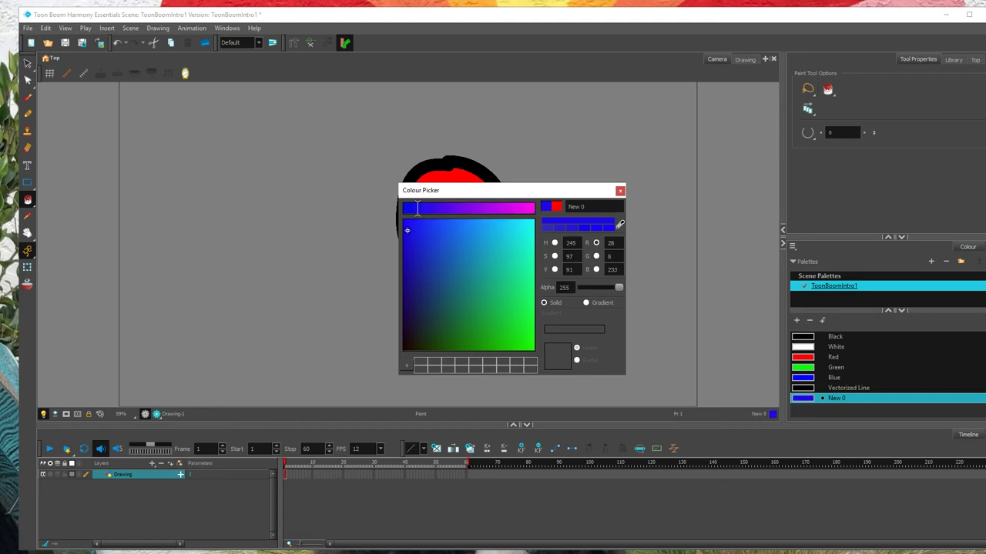
click(459, 209)
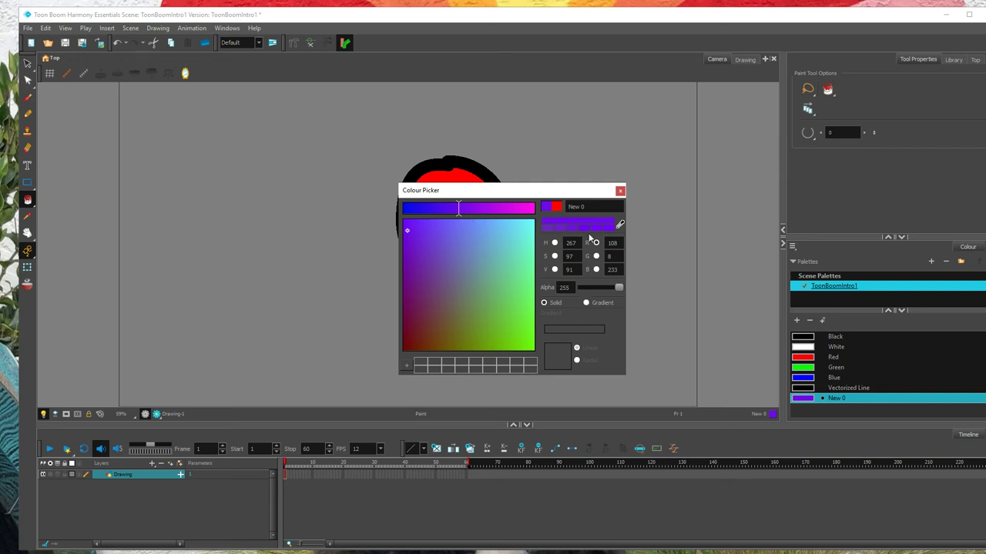
click(620, 190)
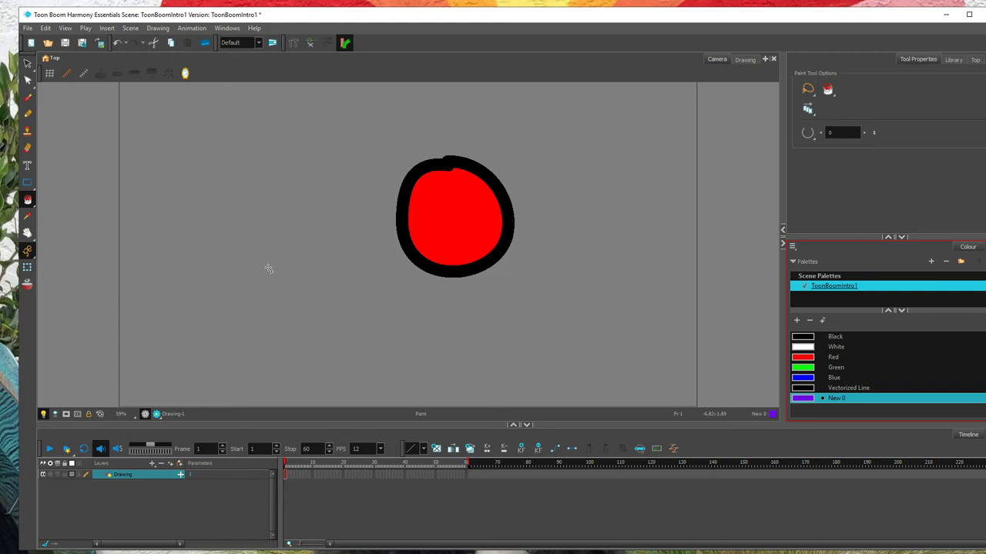
Paint the inside of the circle with the new purple colour
click(27, 199)
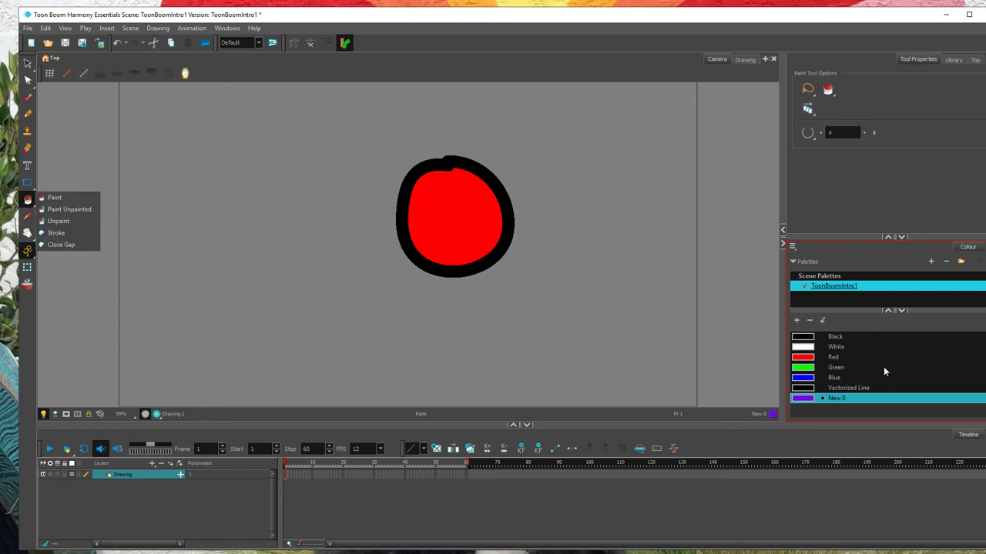
click(440, 188)
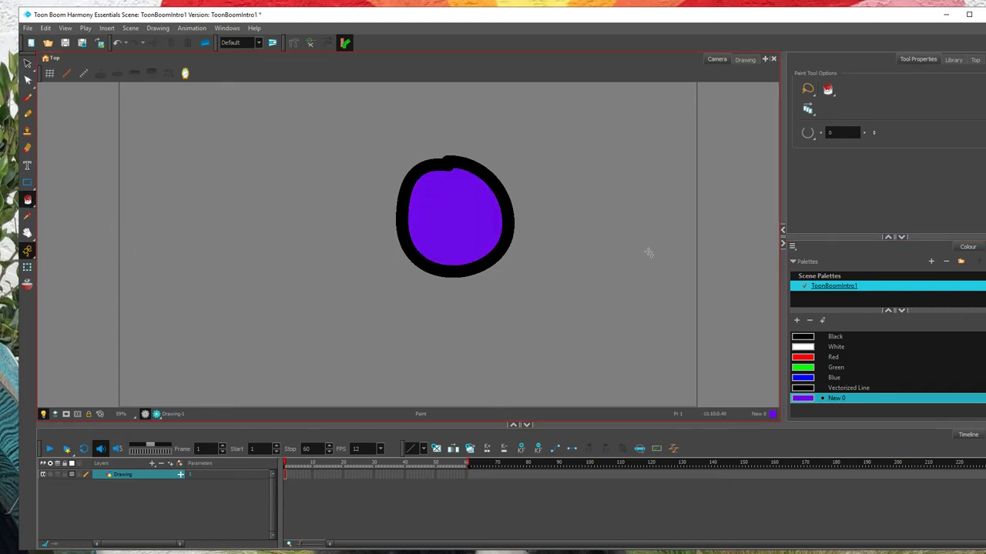
Add a second new colour to the ToonBoomIntro1 palette and set it to a bright yellow
click(796, 319)
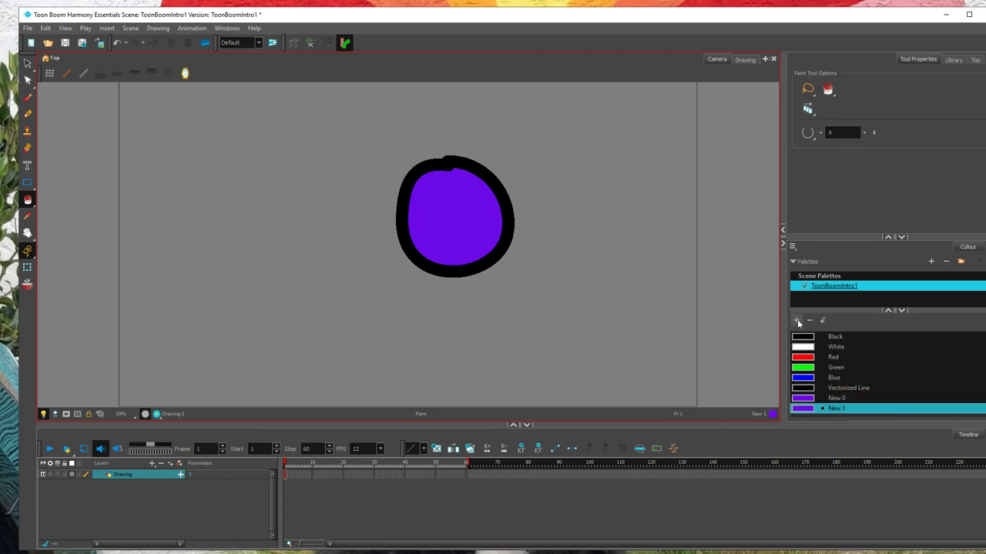
click(820, 409)
double_click(815, 410)
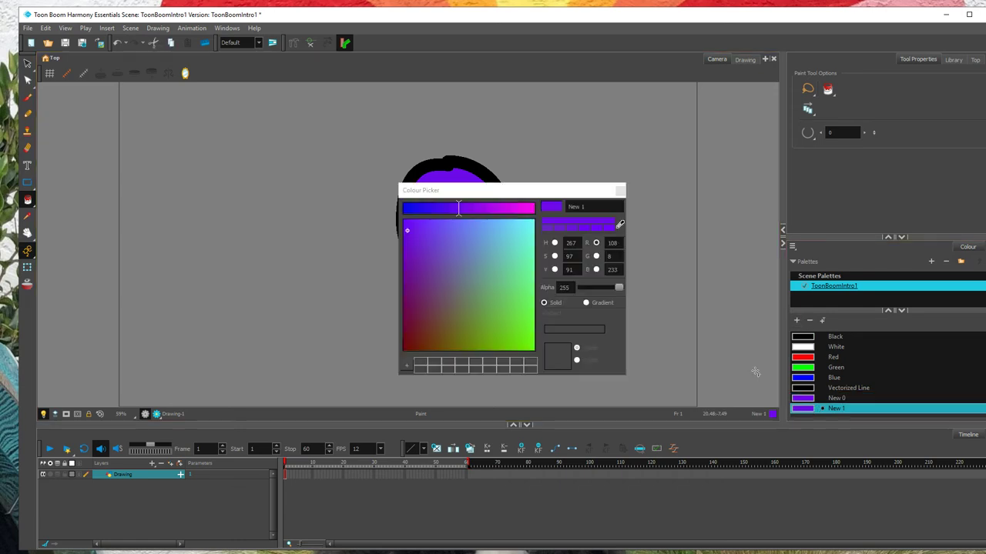
click(422, 212)
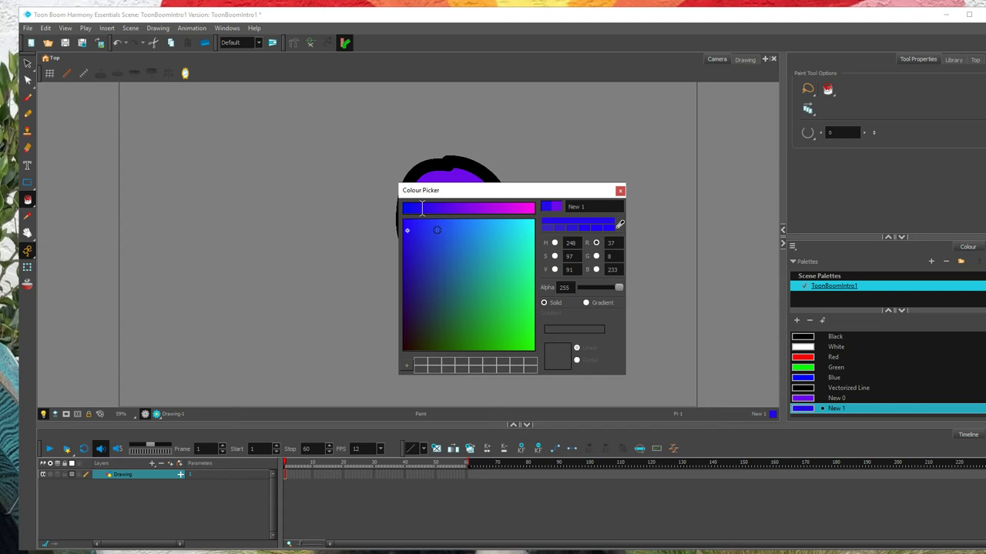
click(527, 209)
drag(406, 230, 524, 277)
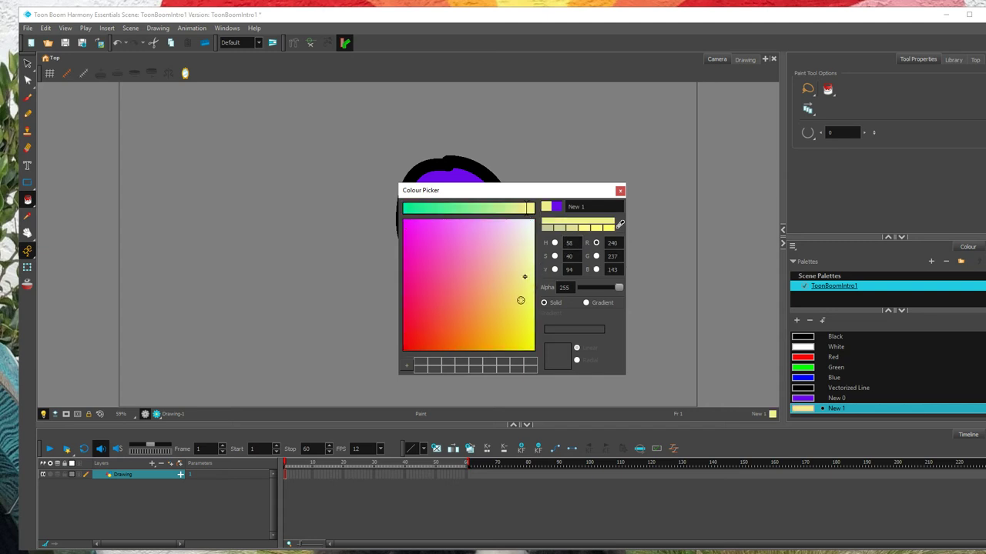
click(525, 337)
click(620, 192)
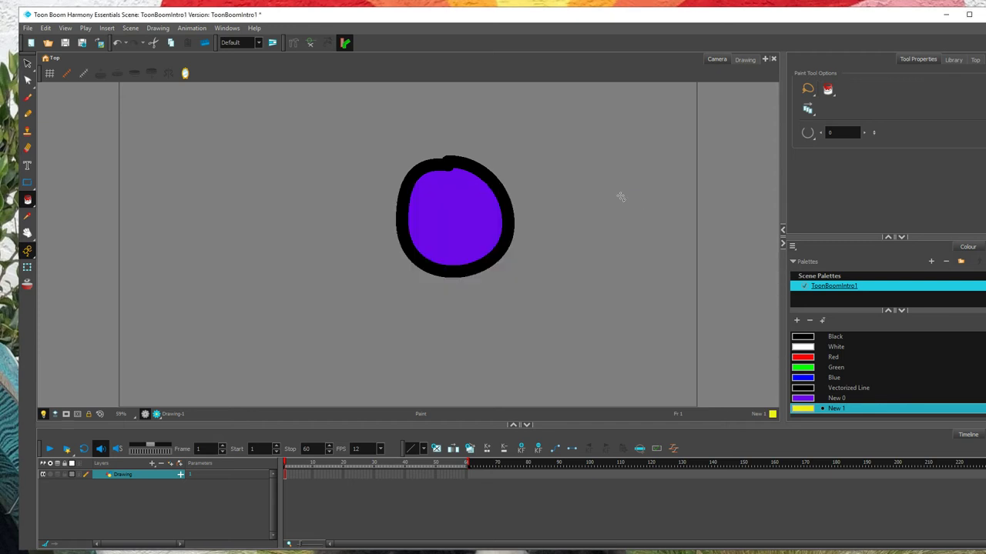
Rename the two new palette colours to match their hues, "yellow" and "purple"
double_click(837, 409)
text(Y)
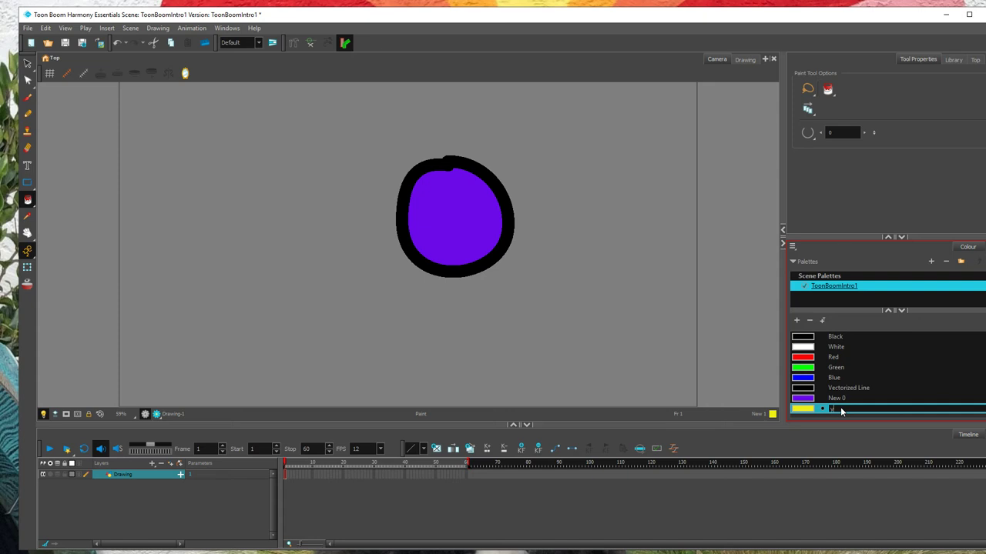
text(ellow)
click(834, 401)
double_click(838, 400)
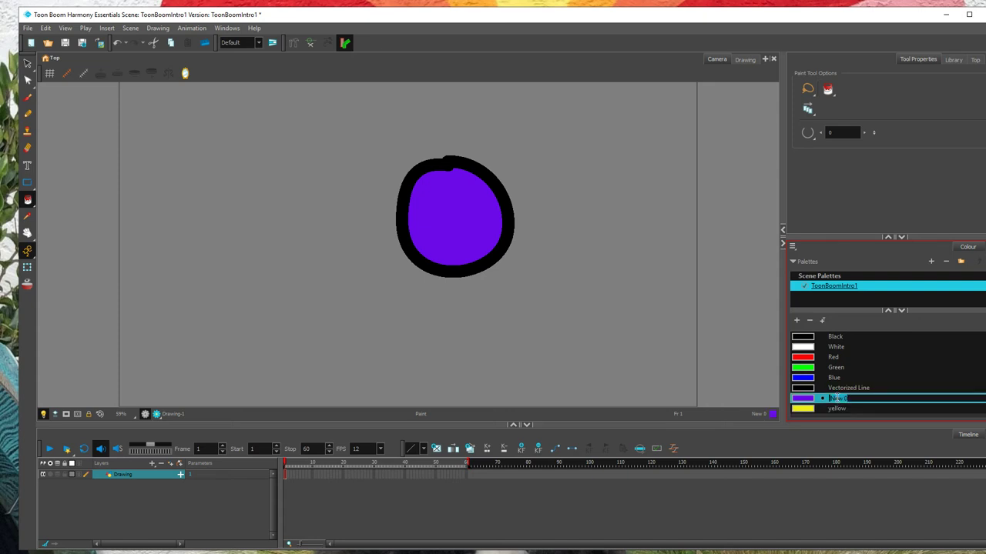
text(purple)
click(755, 447)
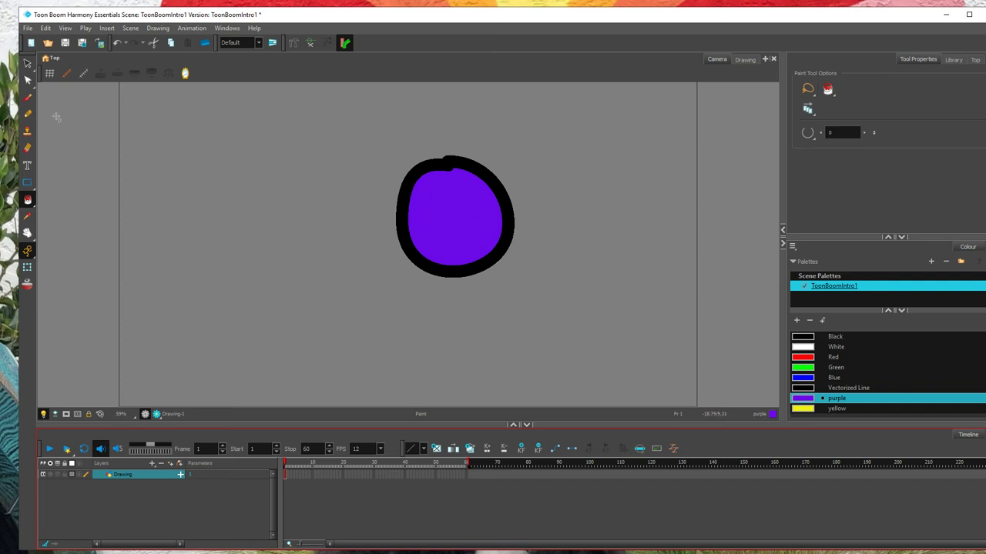
Delete the whole circle after lassoing it with the Select tool, and undo the deletion
click(27, 63)
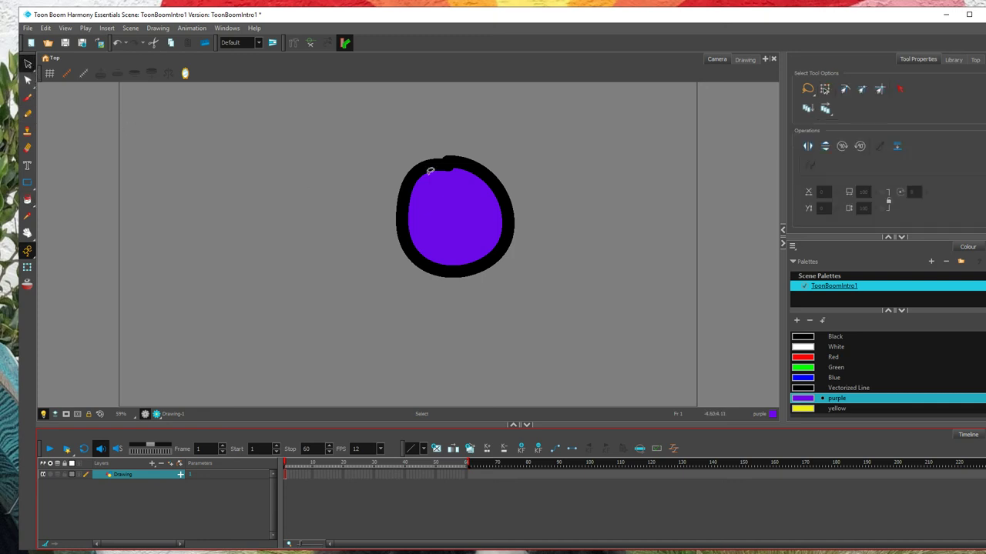
mouse_move(384, 149)
mouse_down()
mouse_move(563, 303)
mouse_move(496, 113)
mouse_move(413, 128)
mouse_move(468, 150)
mouse_up()
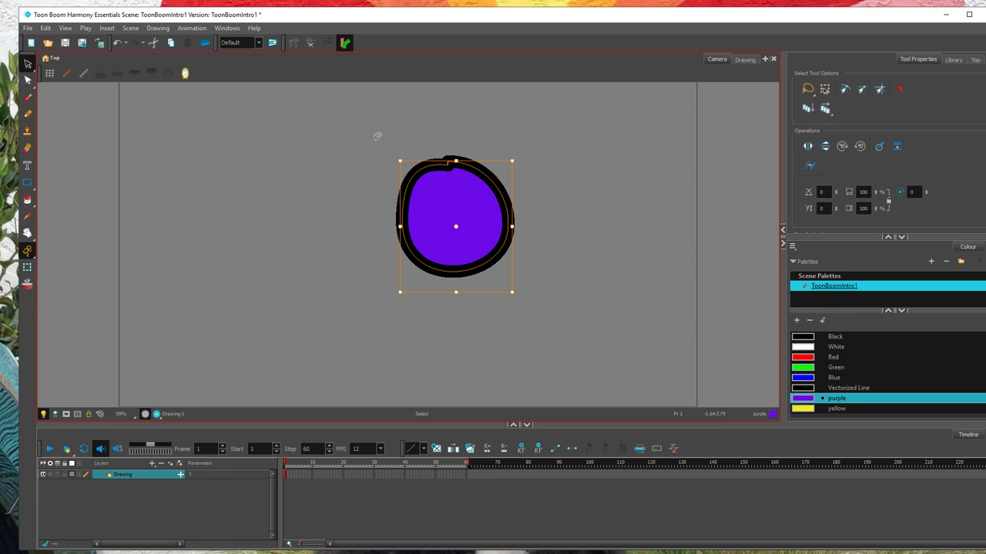
key(Delete)
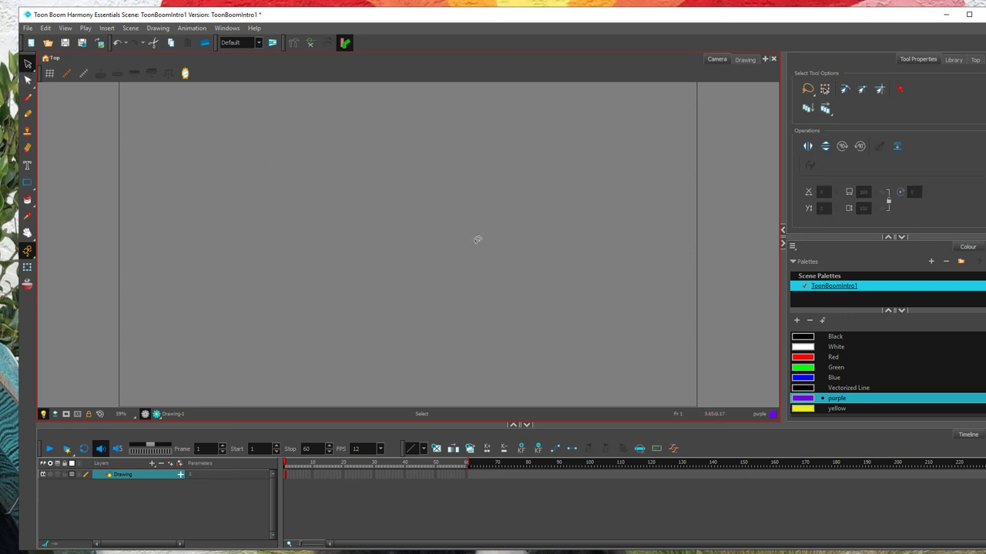
click(117, 42)
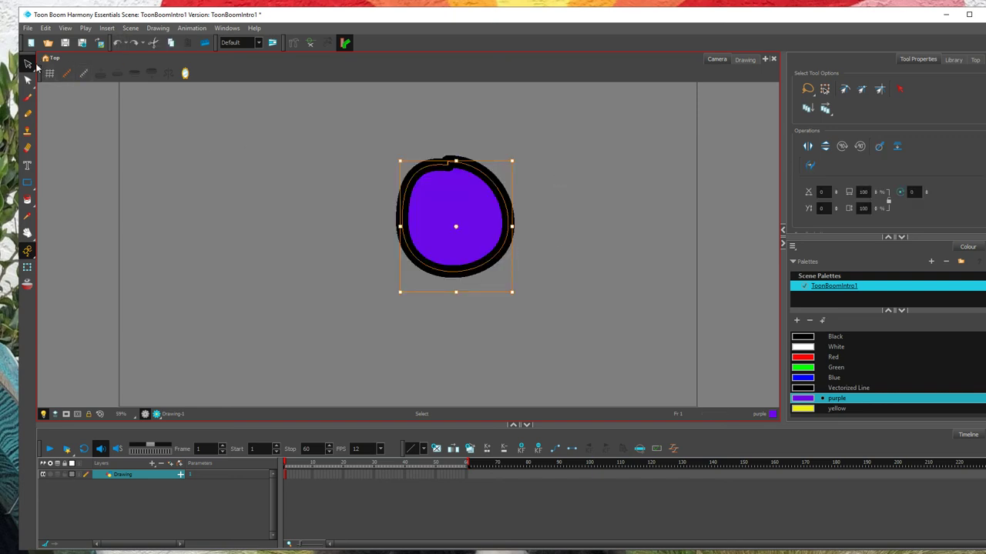
Select the whole purple circle with its black outline by lassoing it and delete it from the drawing
click(285, 150)
mouse_move(368, 136)
mouse_down()
mouse_move(365, 269)
mouse_move(470, 303)
mouse_move(590, 221)
mouse_move(549, 141)
mouse_move(401, 125)
mouse_move(367, 130)
mouse_up()
key(Delete)
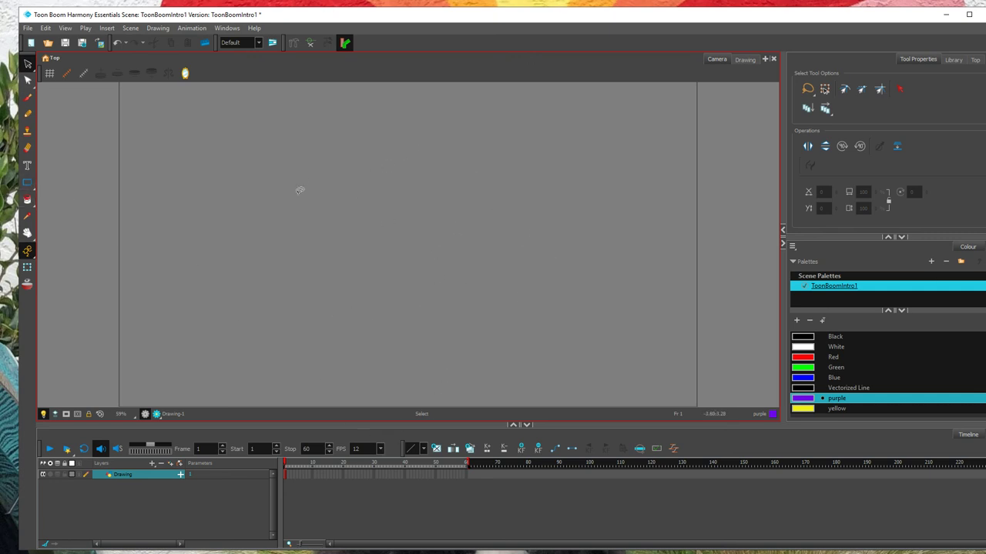
Draw a purple rectangle outline around the full camera frame and paint its inside with the same purple
click(28, 183)
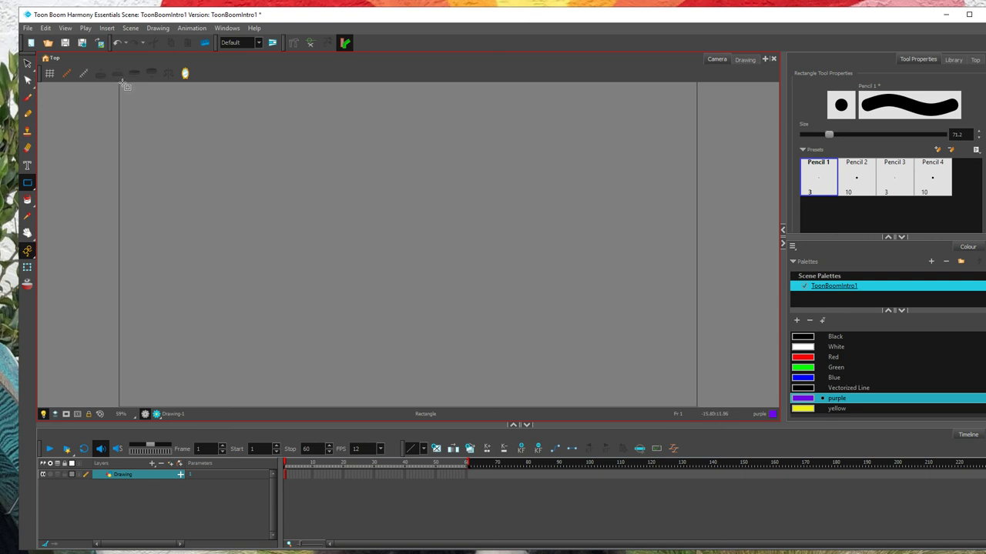
drag(119, 83, 701, 414)
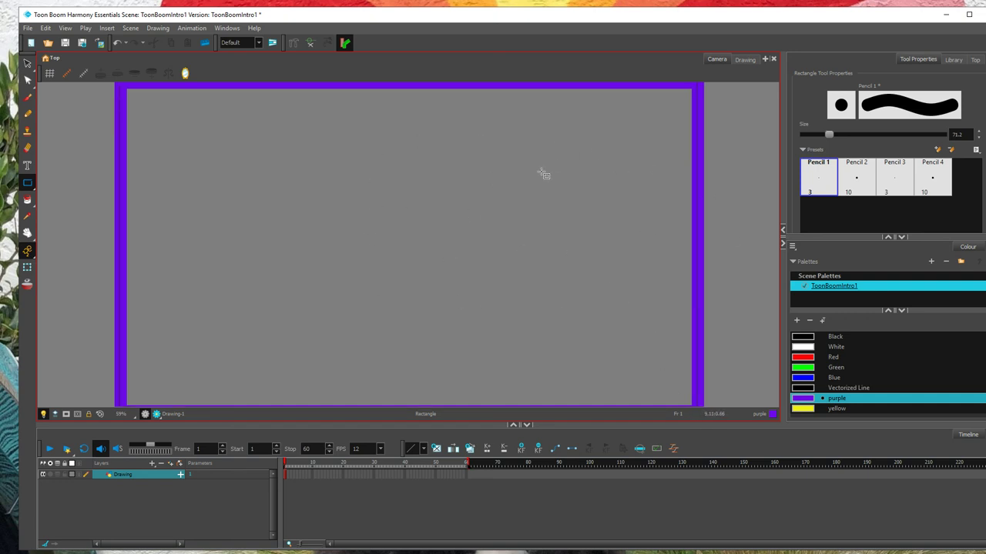
click(26, 200)
click(27, 199)
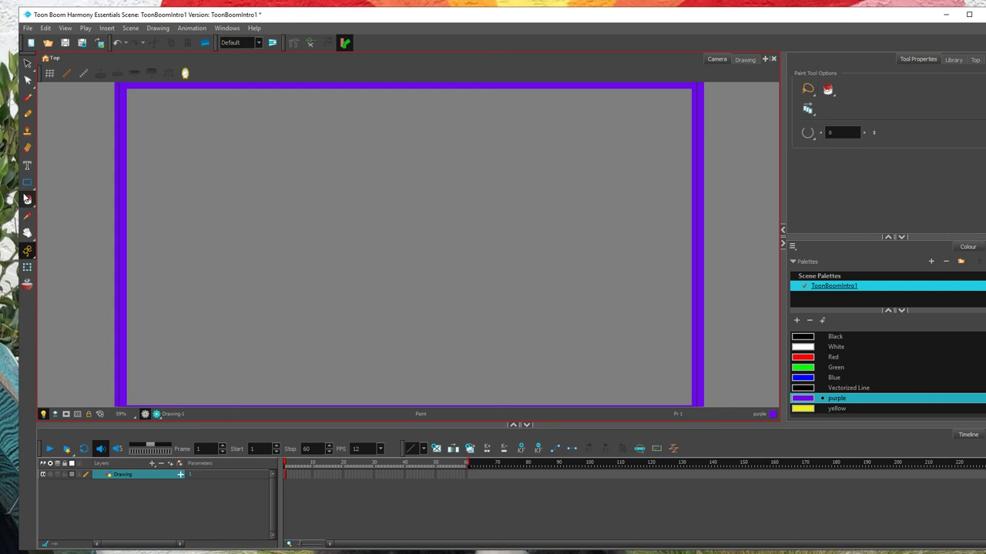
click(334, 200)
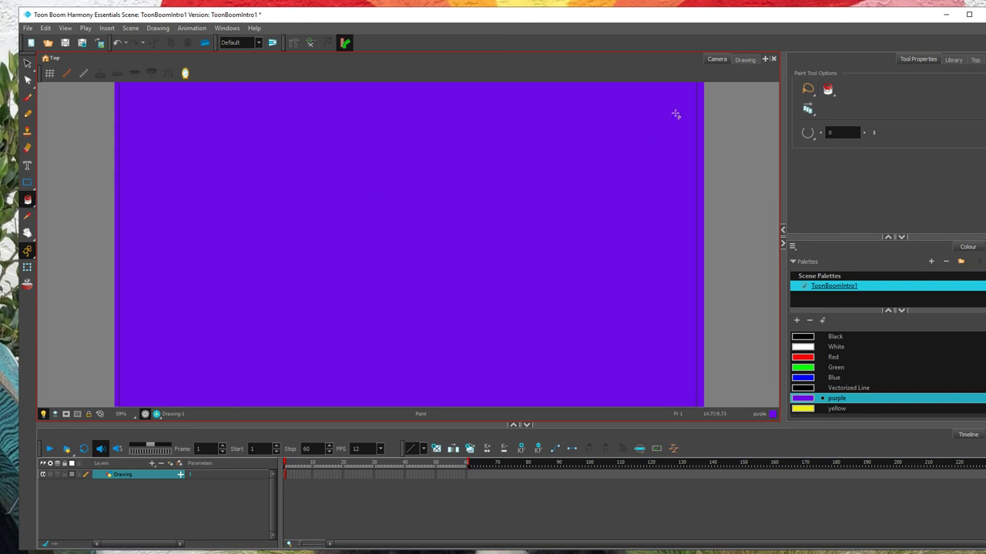
Compare frame 2 with frame 1 of the Drawing layer, and check the lesson objective slide in PowerPoint before returning to Toon Boom Harmony
click(292, 475)
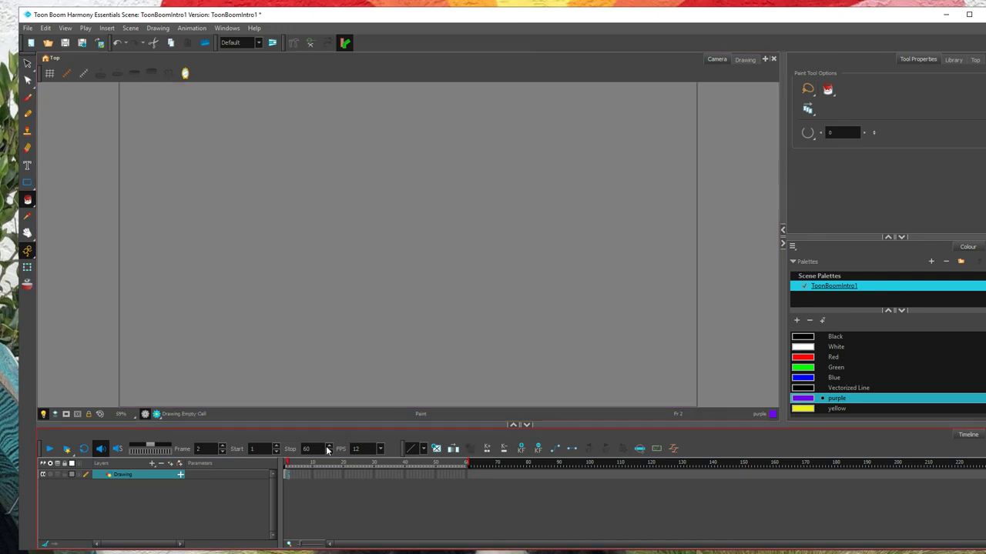
click(286, 473)
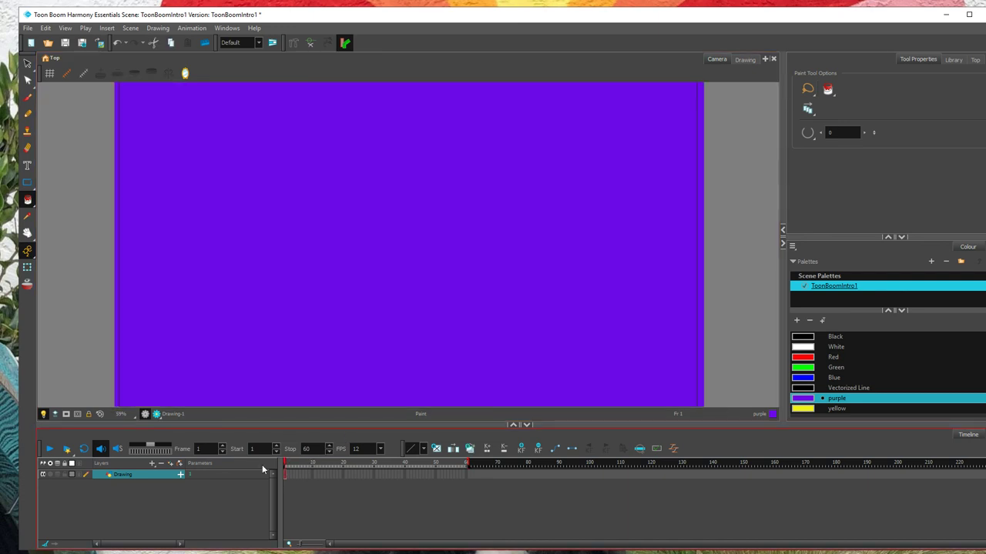
click(946, 14)
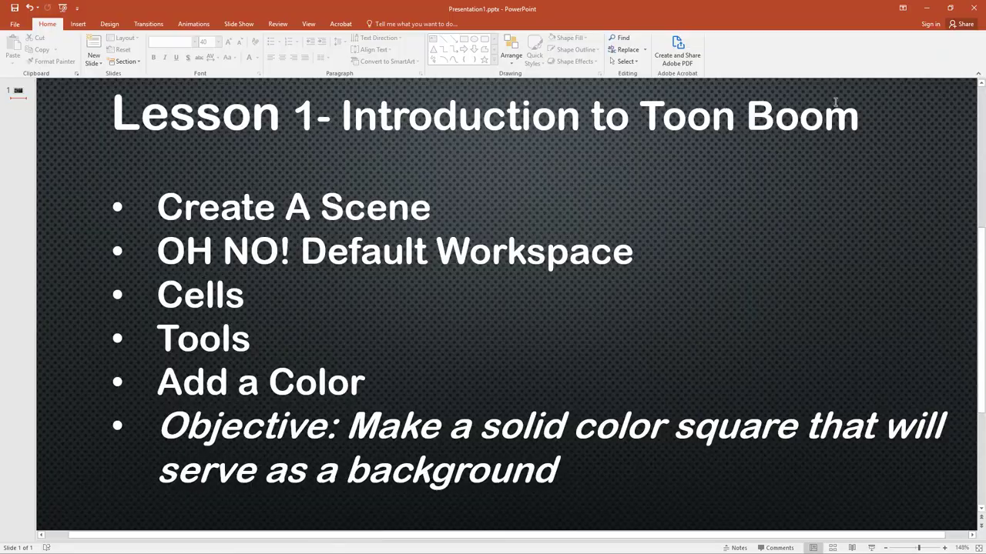
click(927, 7)
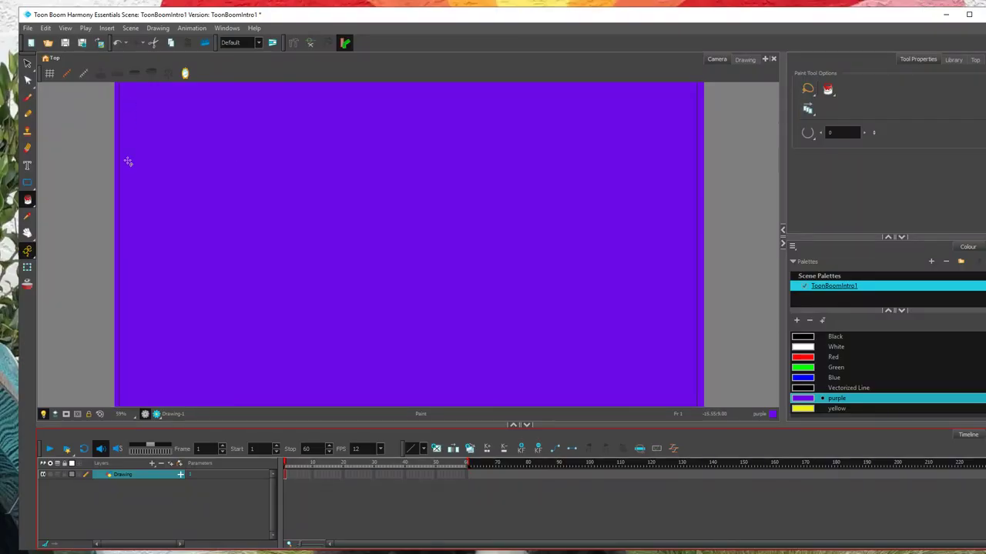